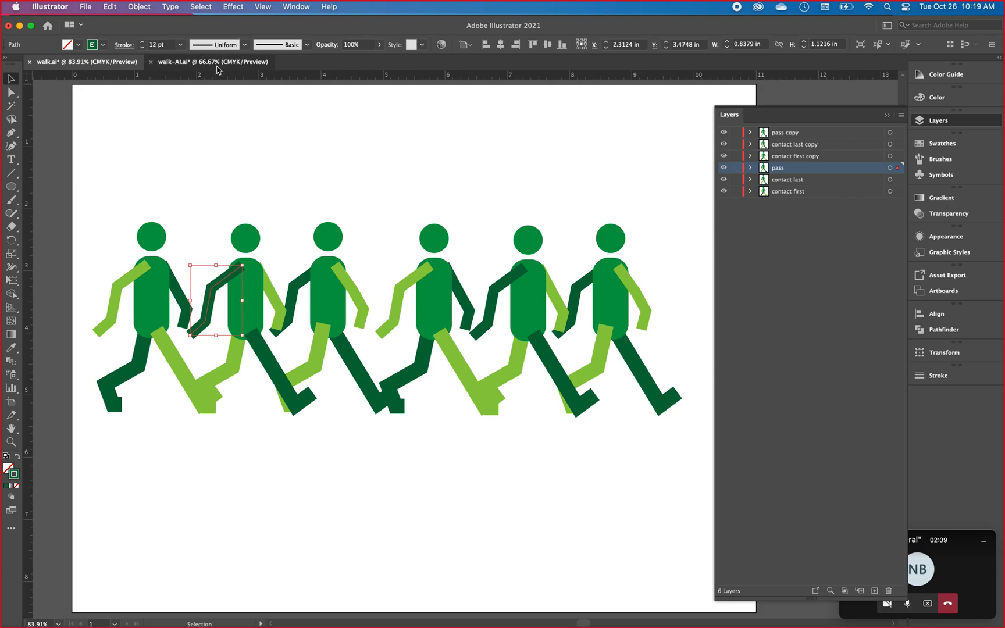
Switch to the walk-AI.ai document and inspect its walking figures in Outline view before returning to the preview.
left_click(291, 395)
left_click(457, 489)
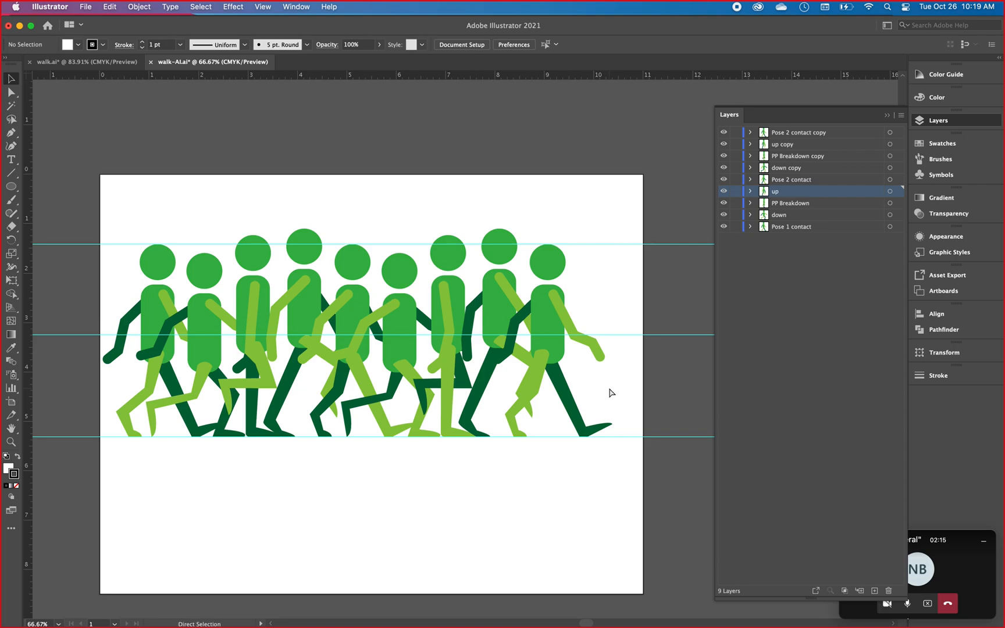
left_click(264, 7)
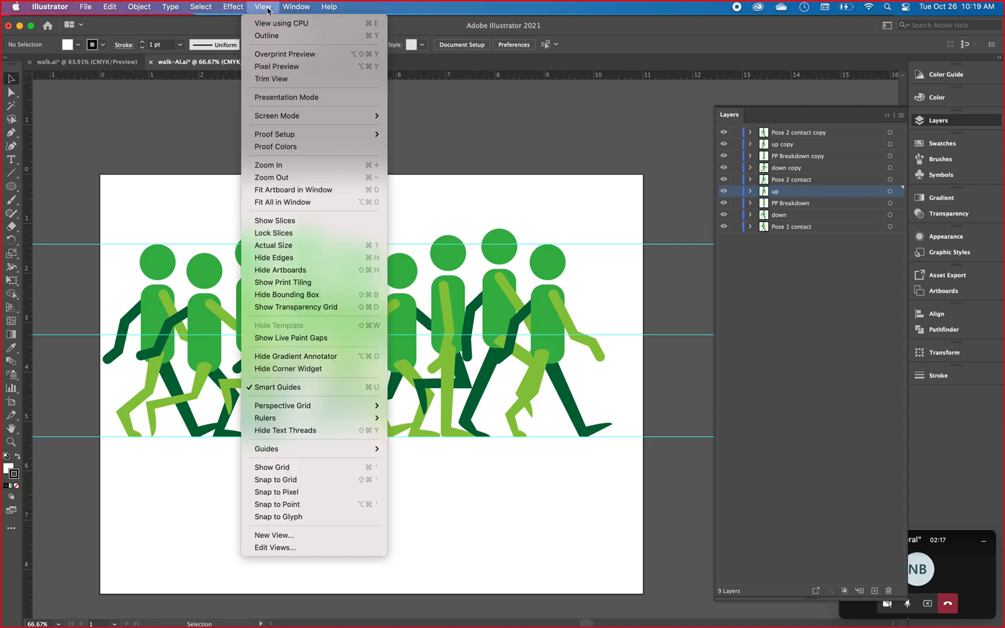
left_click(276, 36)
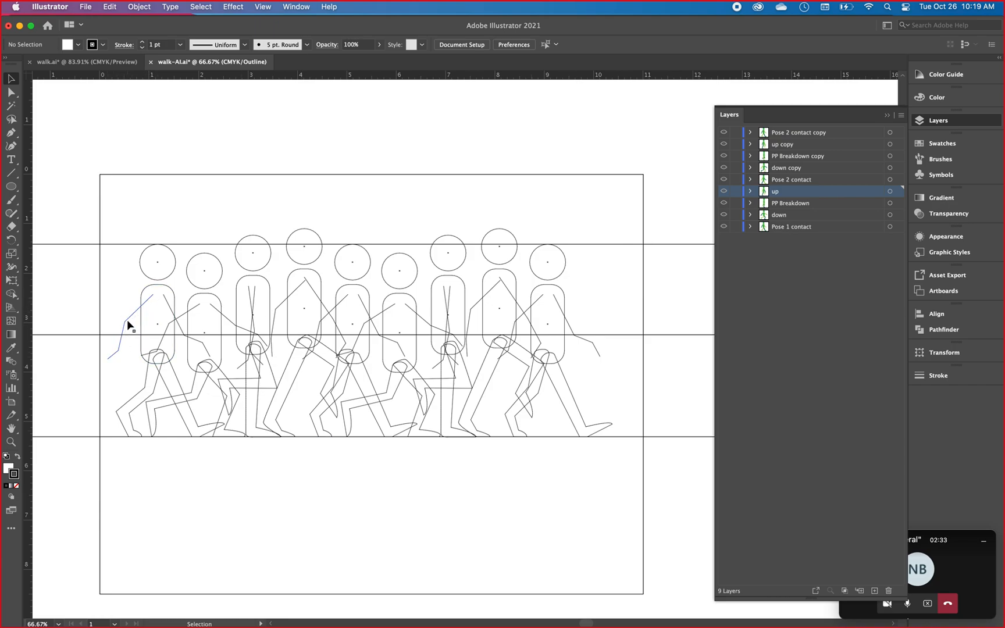
key("super+y")
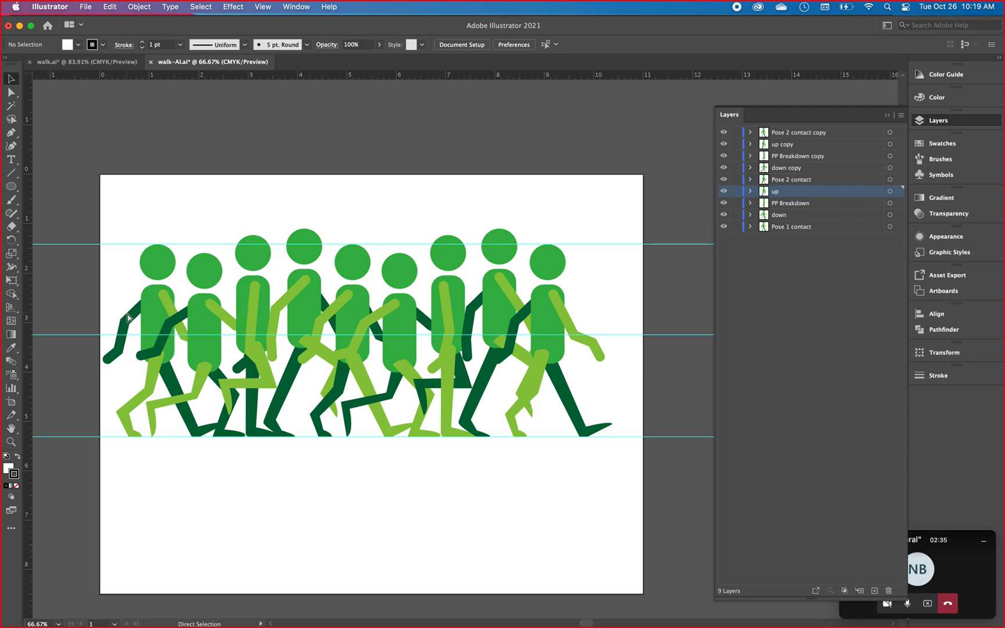
Draw an open zigzag path with four anchor points below the walking figures using the Pen tool.
key("v")
left_click(11, 132)
left_click(243, 485)
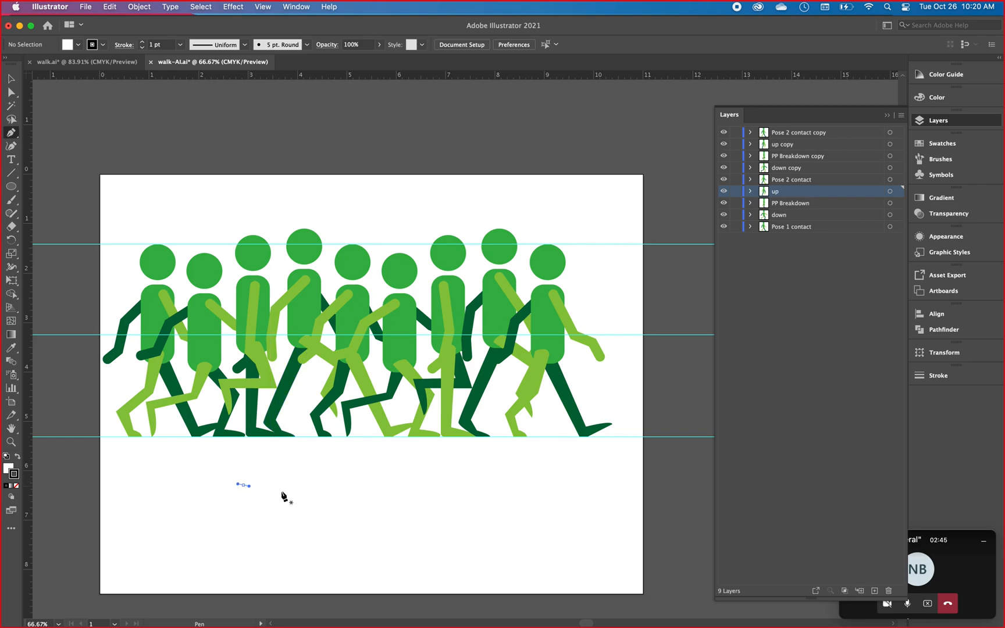
left_click(372, 510)
left_click(343, 555)
left_click(404, 528)
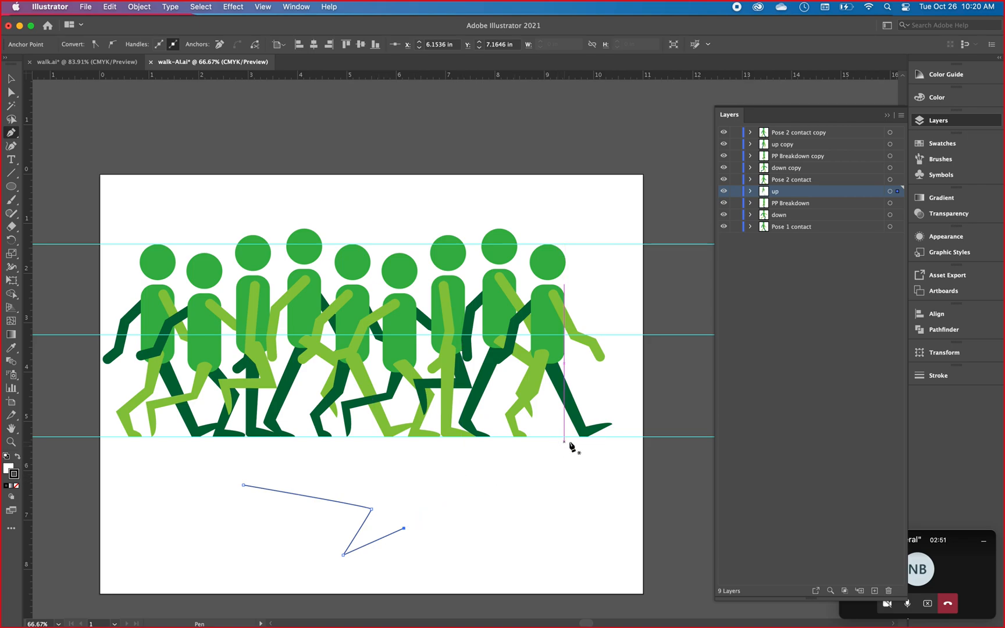
Set the zigzag path's stroke weight to 16 pt.
left_click(939, 375)
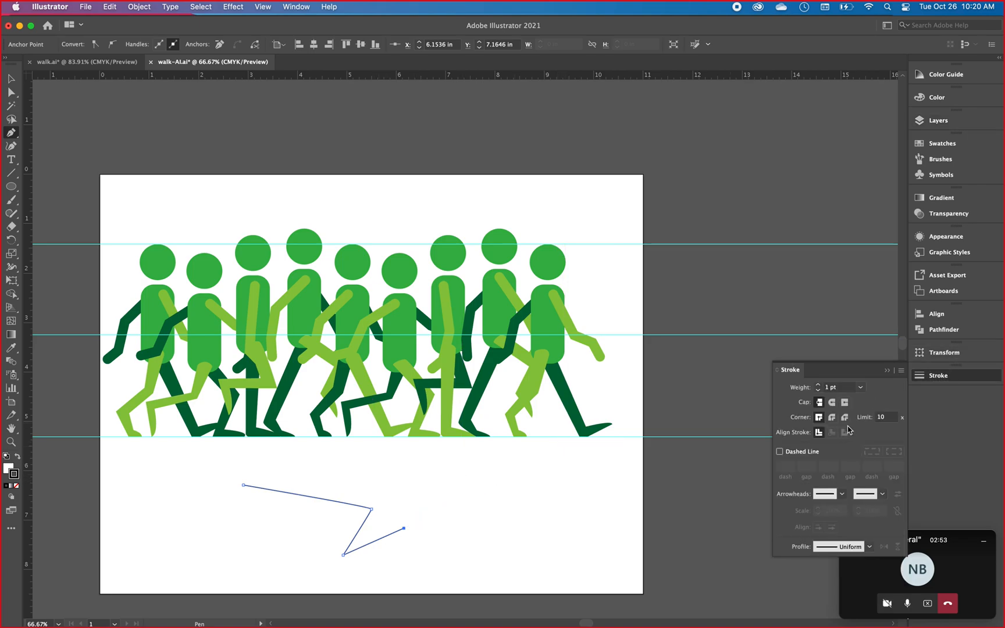
left_click(860, 387)
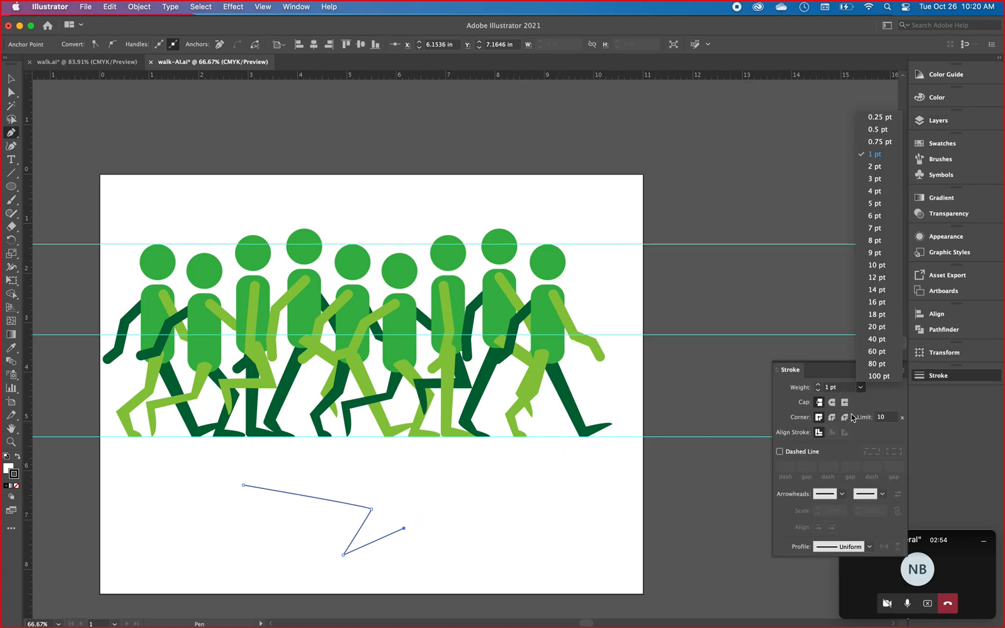
left_click(877, 302)
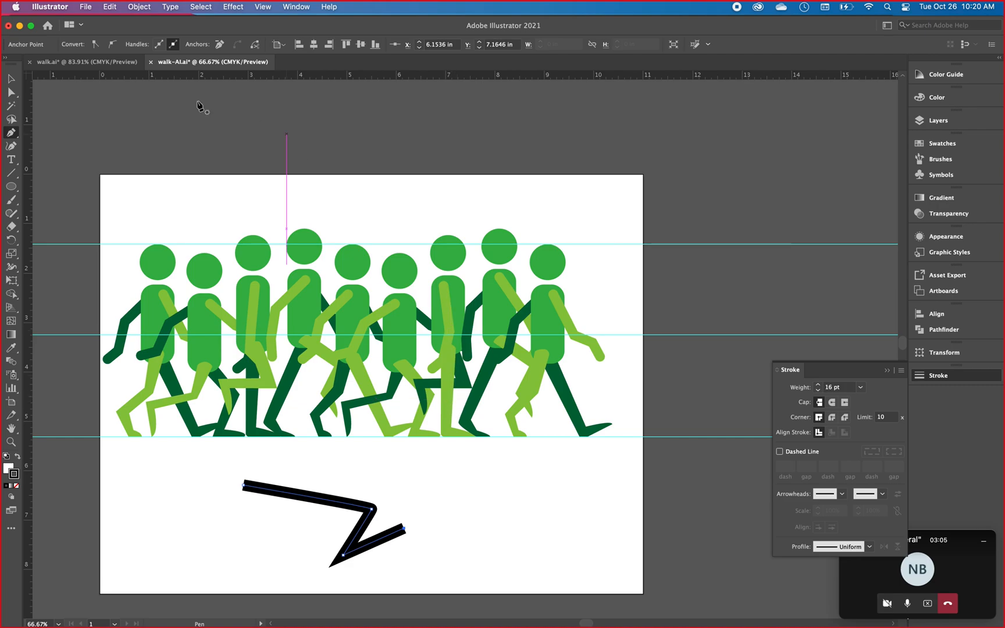
Expand the zigzag path's fill and stroke into outlined shapes and deselect the result.
left_click(137, 7)
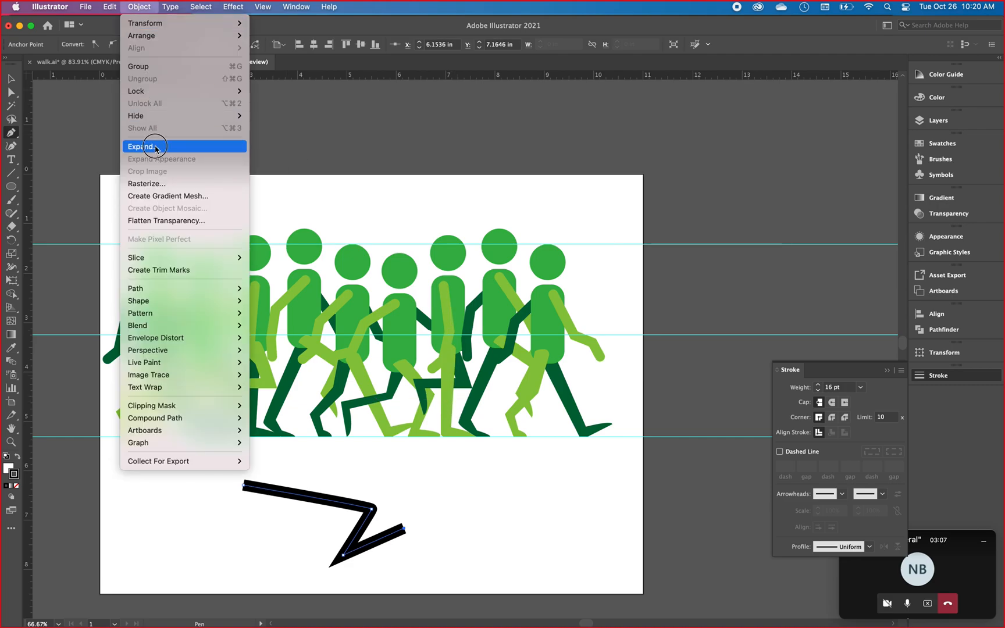
left_click(153, 147)
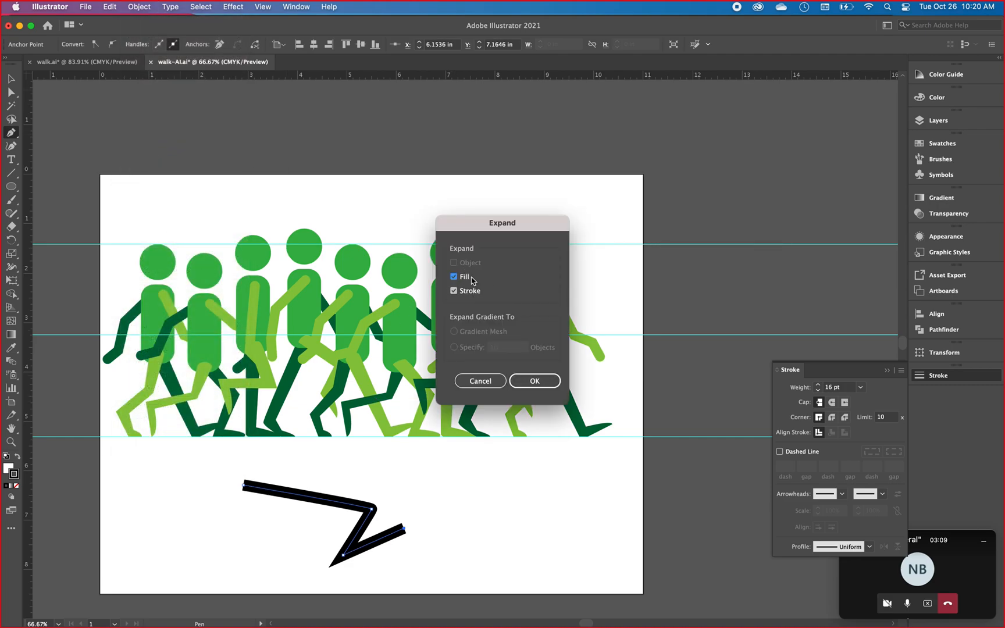
left_click(534, 382)
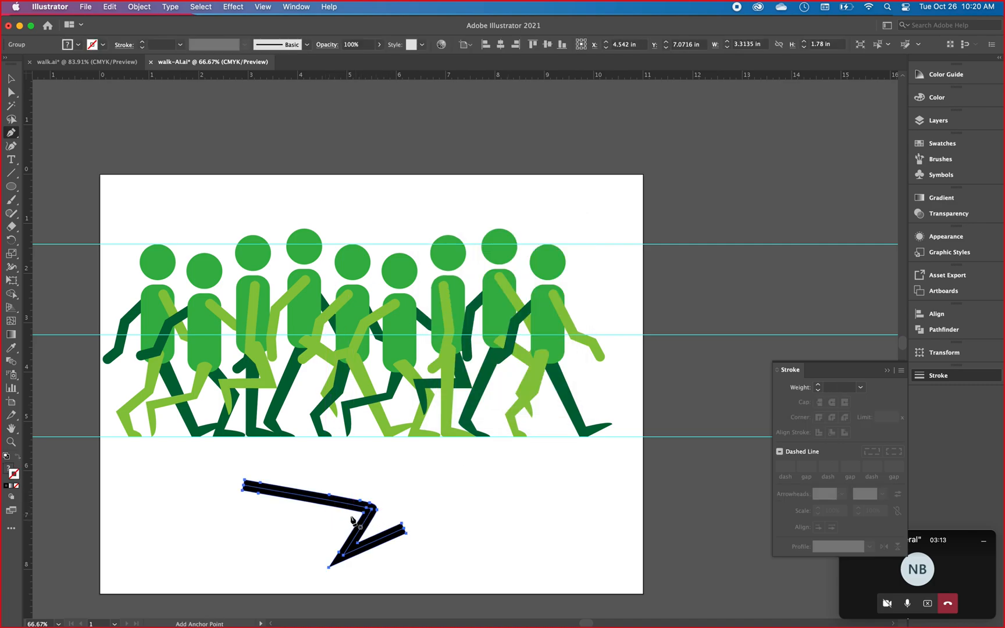
left_click(394, 487, "super")
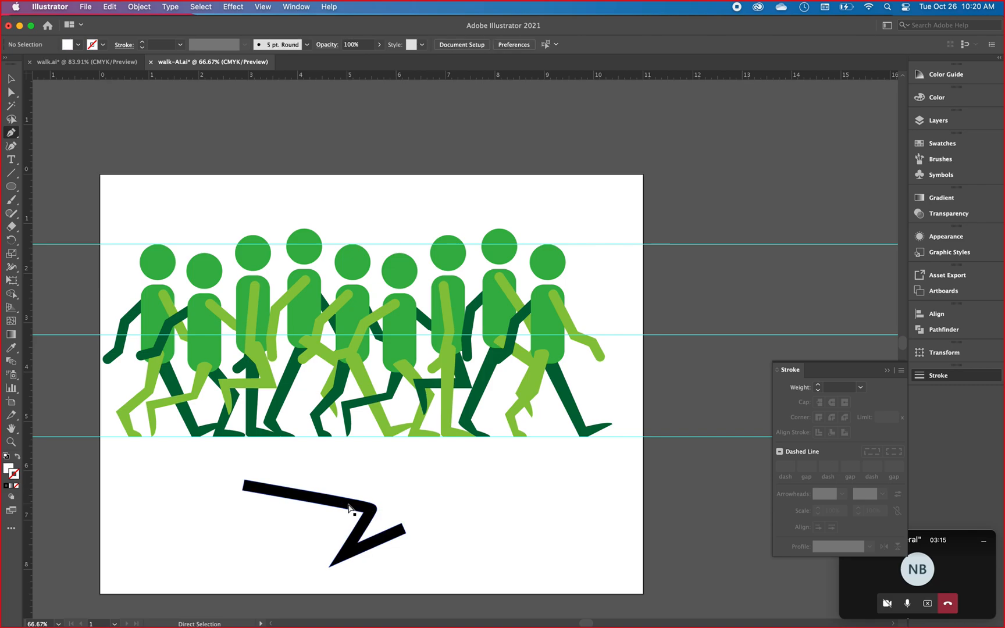
Move the expanded zigzag shape away from the original centre line, delete that line in Outline view, and return to the preview.
left_click_drag(349, 508, 360, 491)
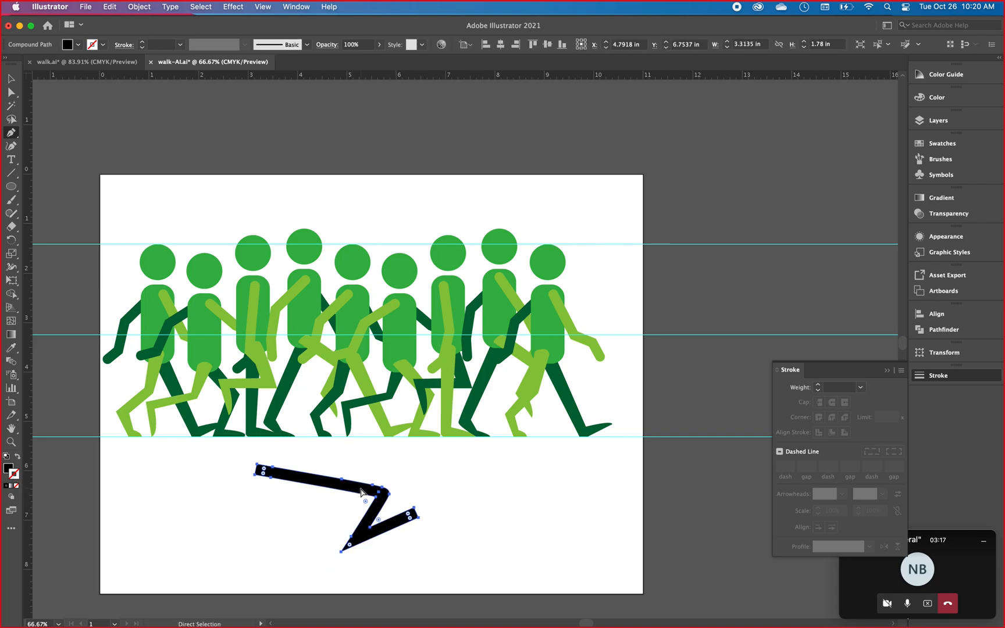
left_click(270, 7)
left_click(271, 38)
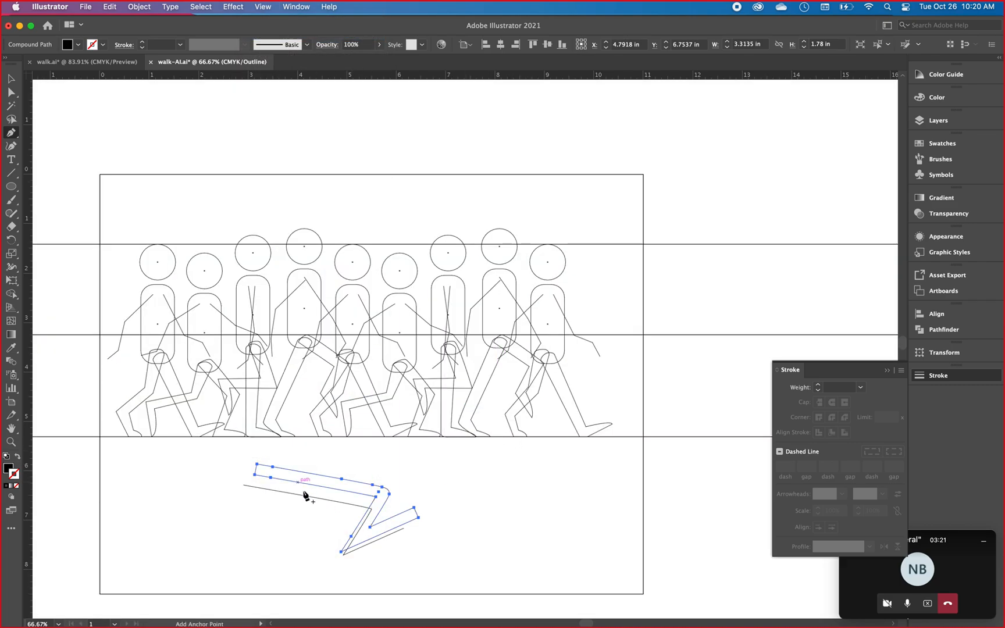
left_click_drag(318, 481, 446, 477)
left_click(345, 504, "super")
key("BackSpace")
key("BackSpace")
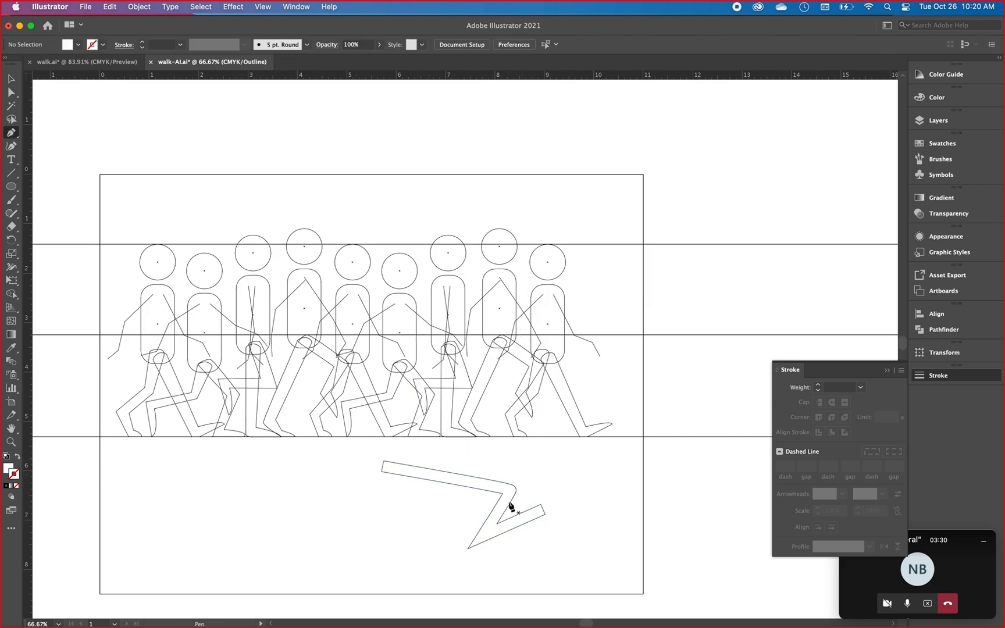
key("super+y")
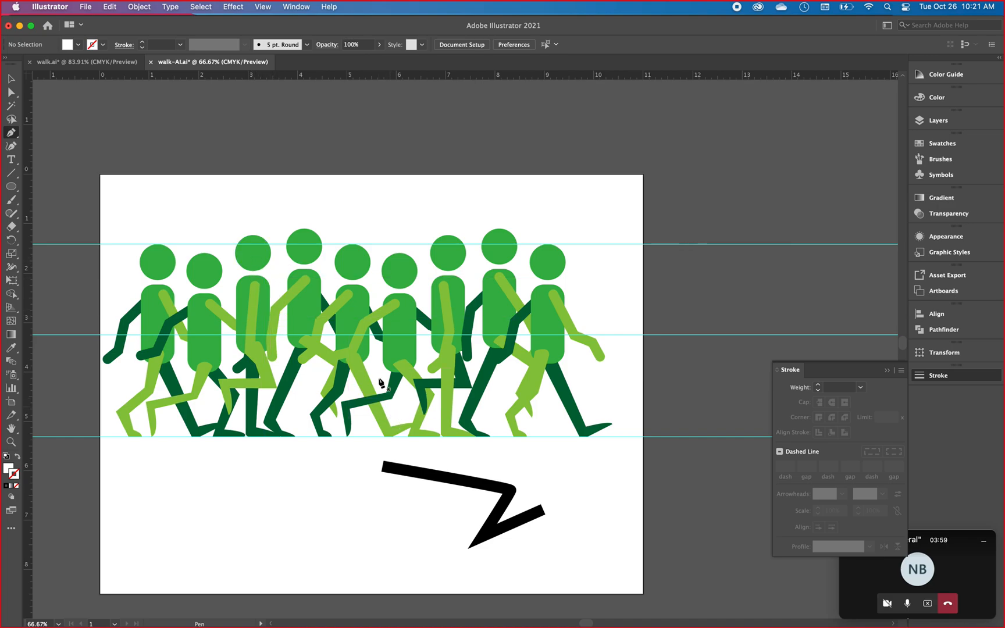
Delete the expanded zigzag shape below the walking figures.
left_click(12, 79)
left_click_drag(341, 451, 554, 568)
key("Delete")
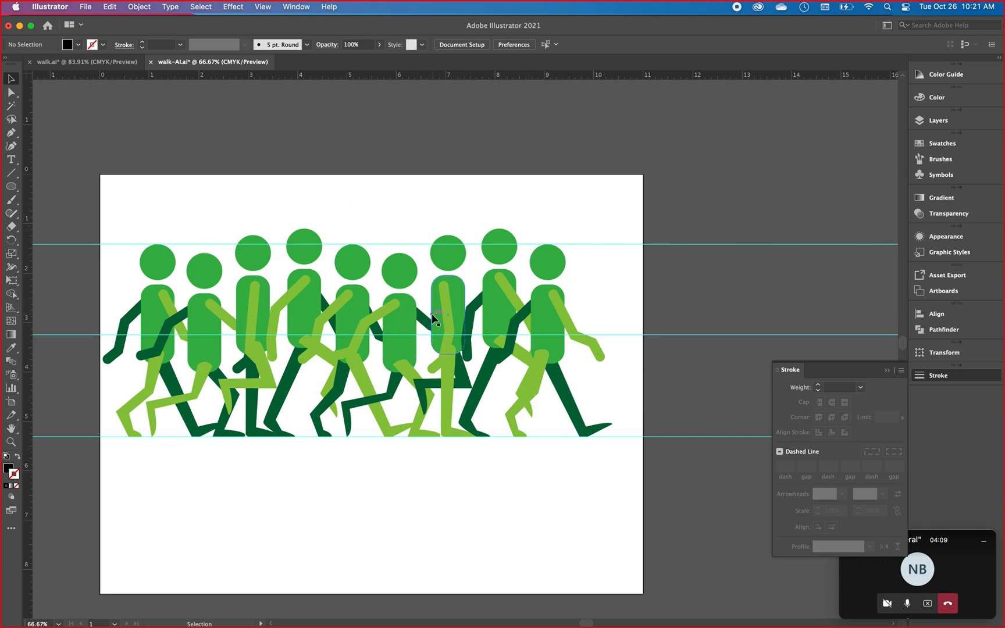
Switch to the walk.ai document and compare its walking figures in Outline view and in the preview.
left_click(92, 66)
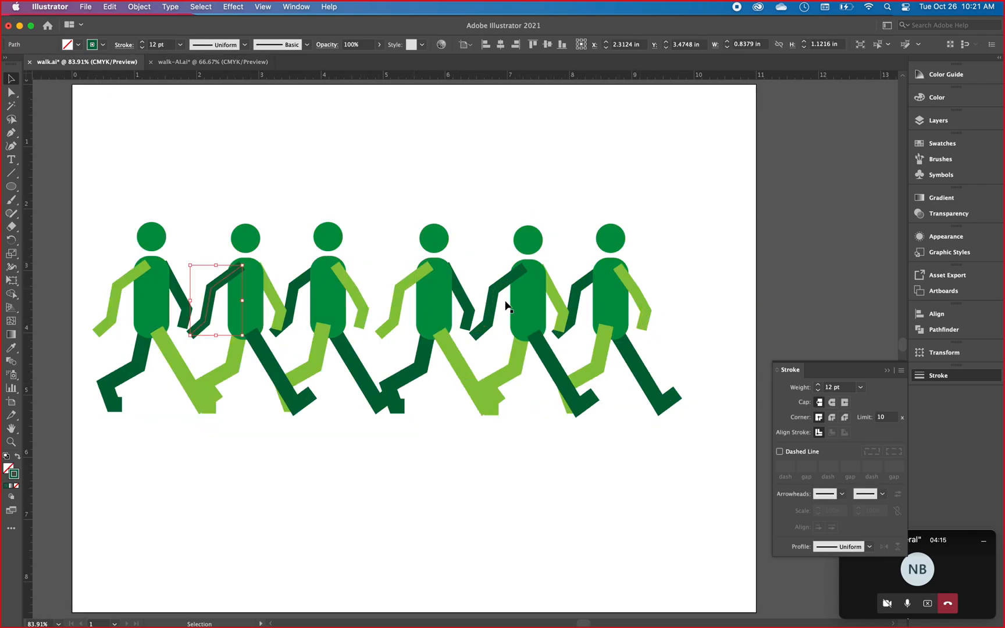
key("a")
key("super+y")
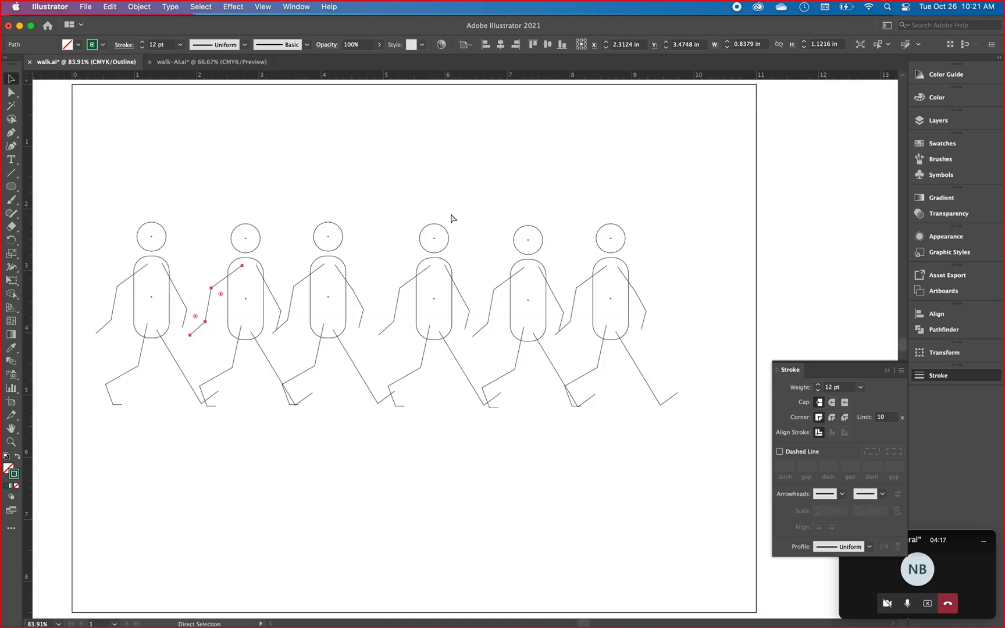
key("super+y")
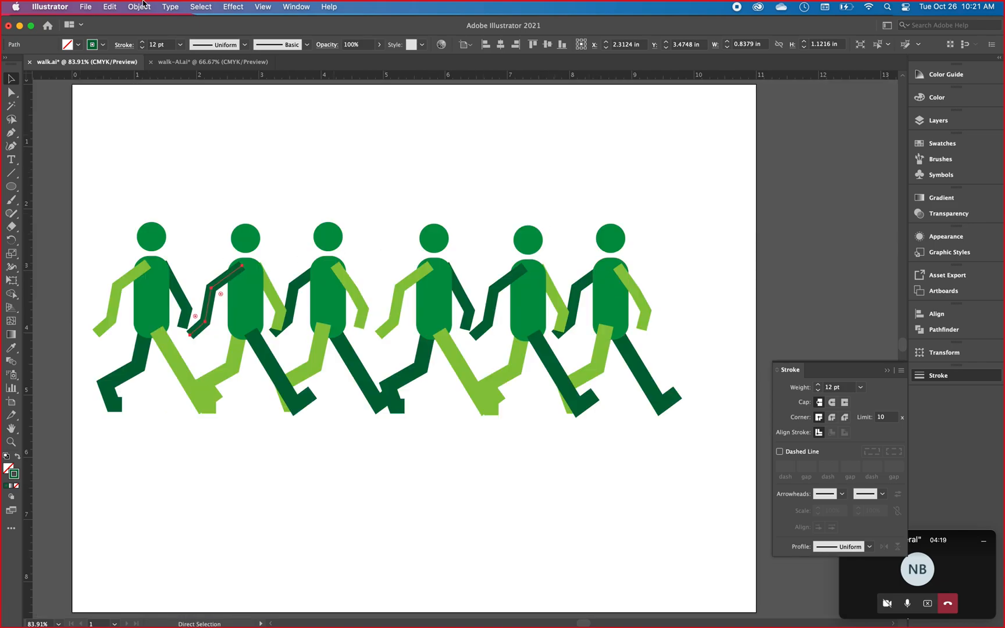
left_click(256, 7)
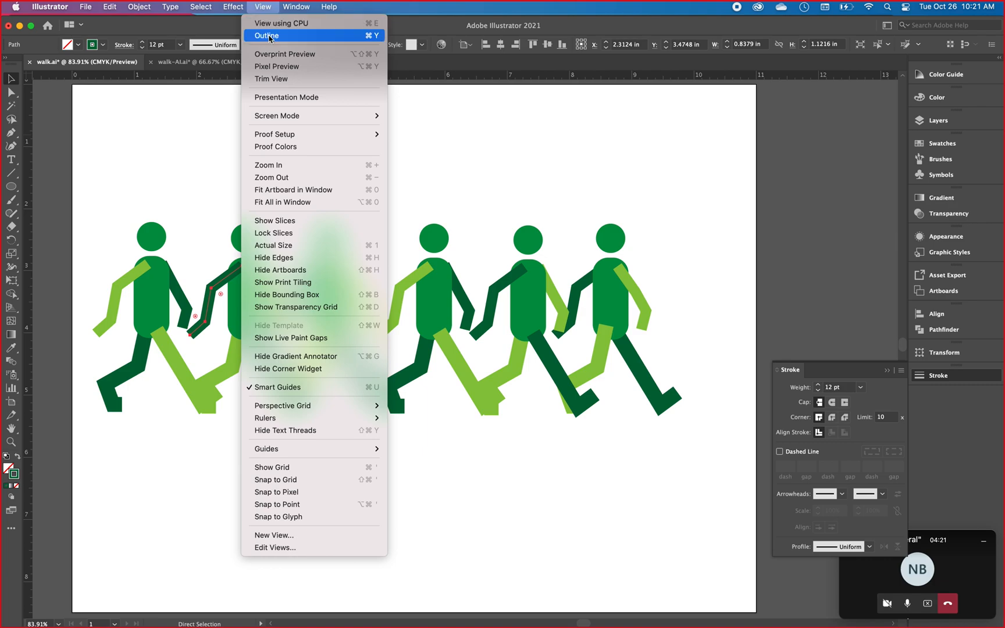
left_click(264, 31)
key("v")
left_click(269, 7)
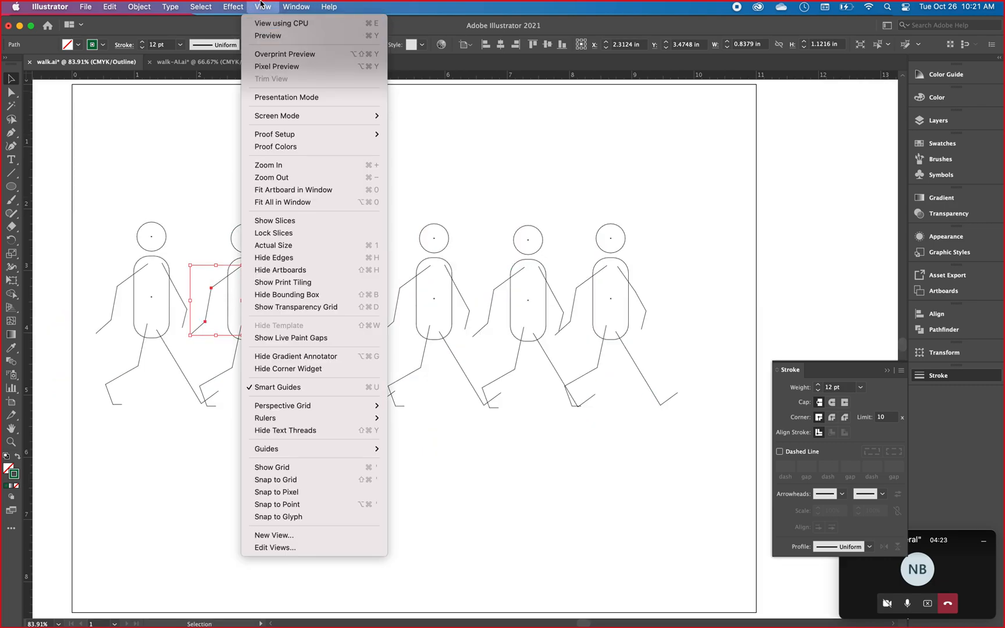
left_click(264, 36)
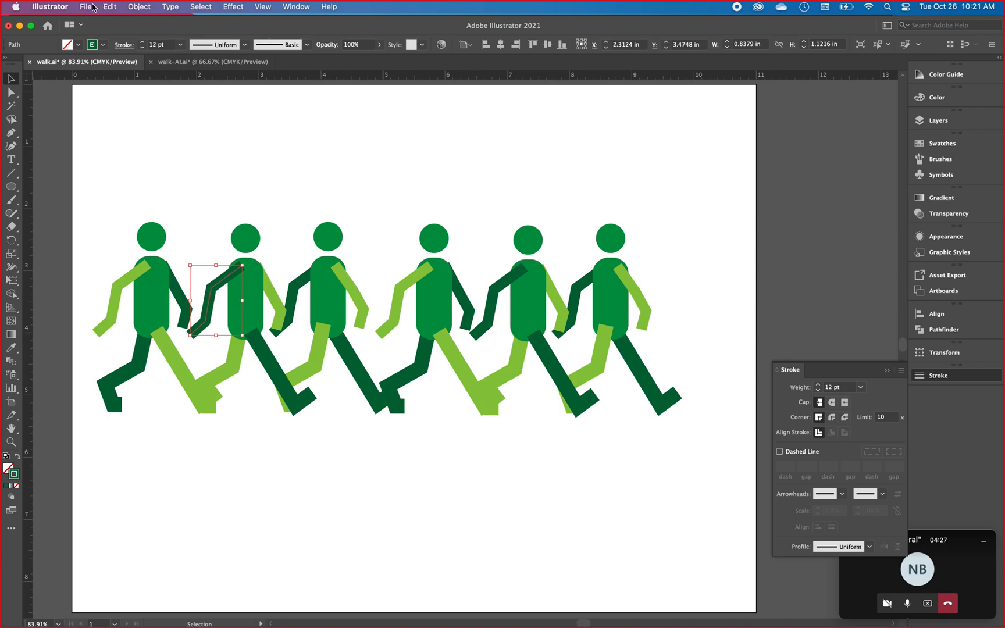
Export the document to the Desktop as walk.psd, overwriting the existing file, using CMYK, Medium (150 ppi), Write Layers and Maximum Editability.
left_click(87, 7)
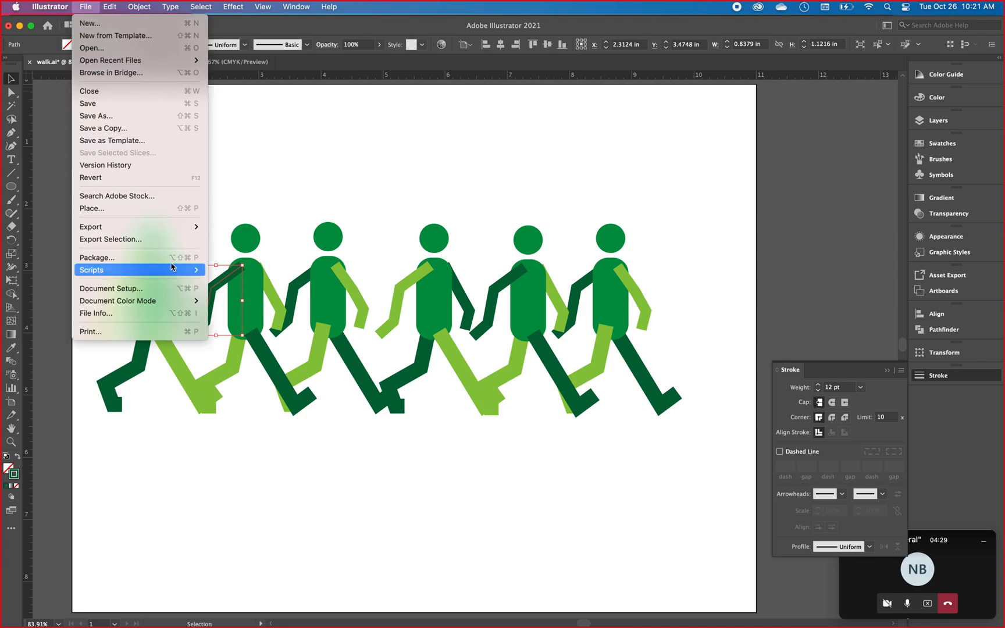
mouse_move(119, 227)
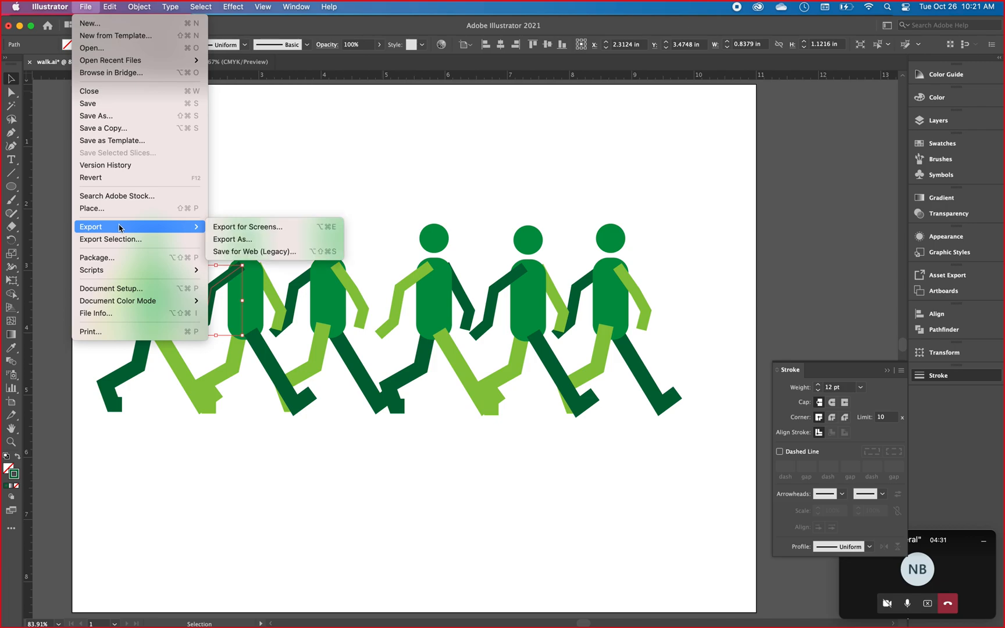
left_click(261, 242)
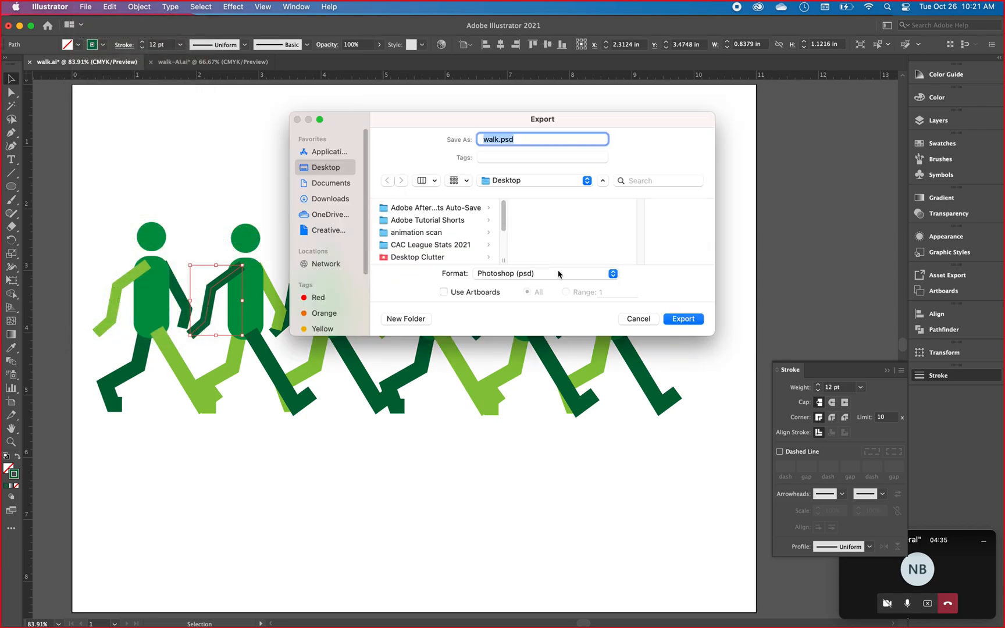
left_click_drag(505, 214, 504, 239)
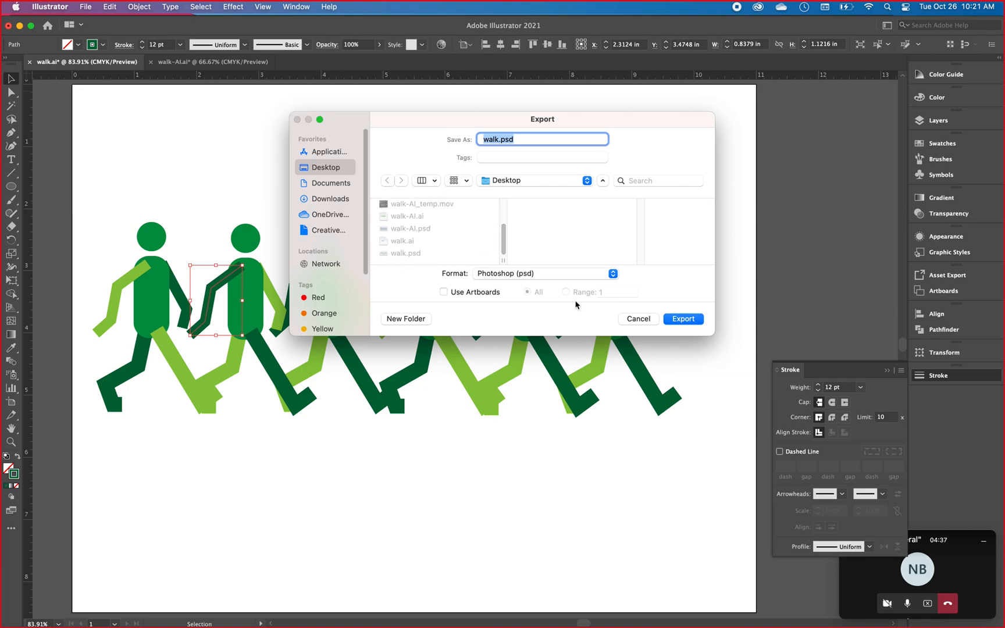
left_click(685, 319)
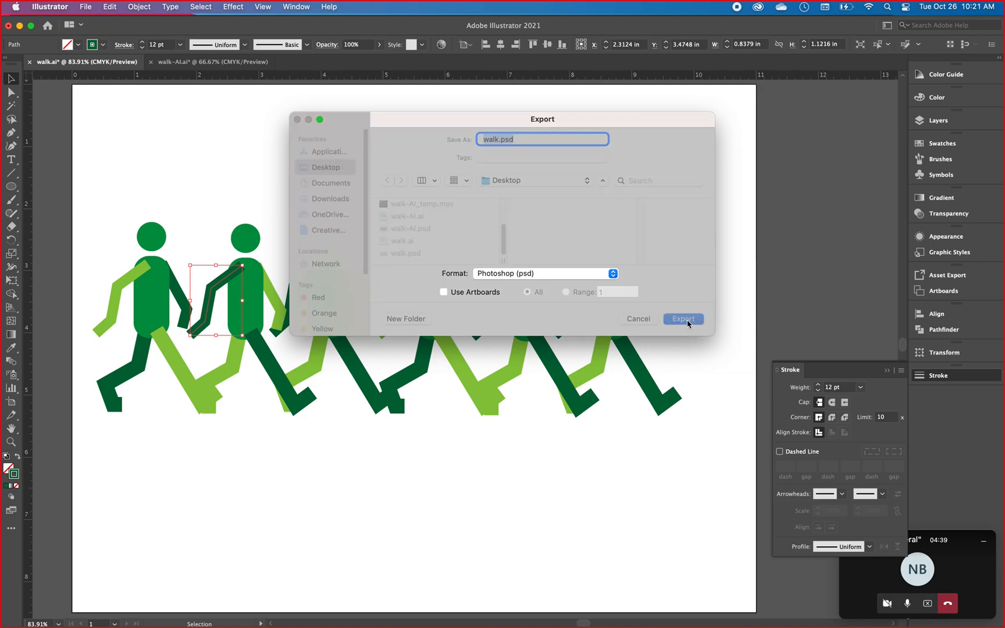
left_click(542, 278)
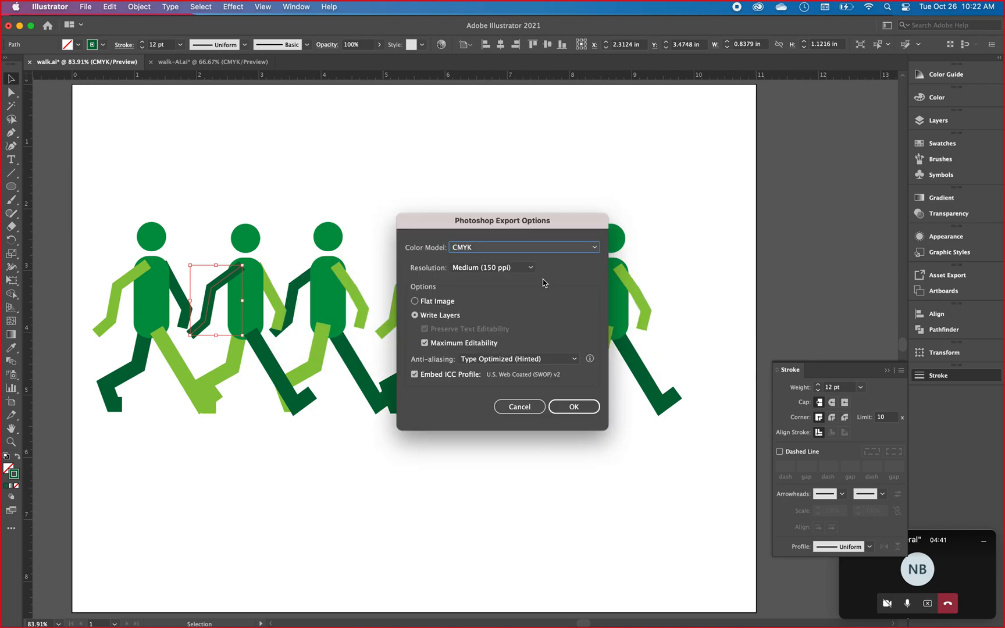
left_click(578, 410)
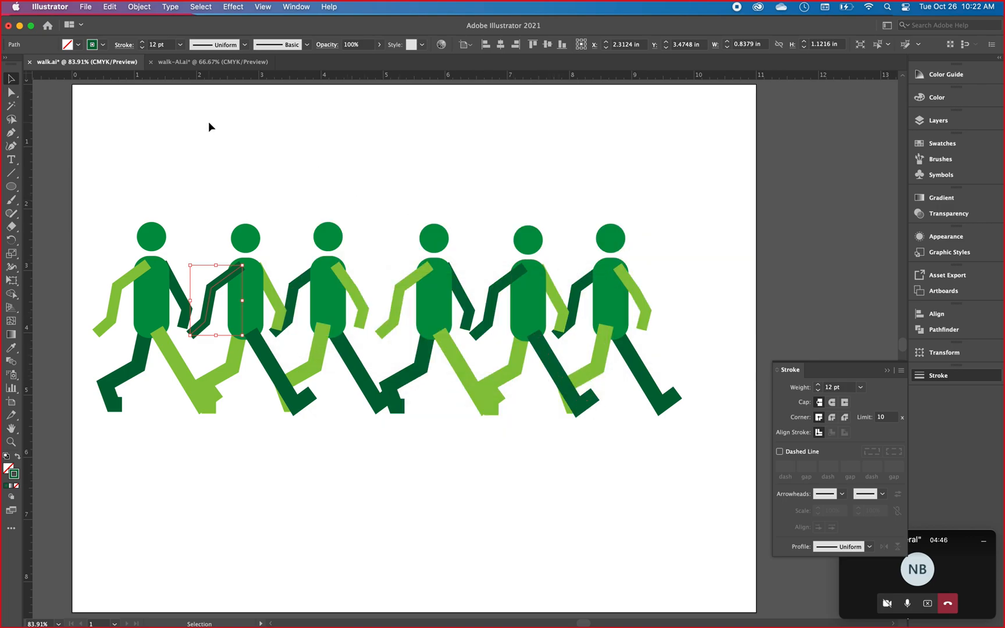
Export the walk-AI.ai document to the Desktop in Photoshop (psd) format, adding "-ex" to the file name walk-AI.
left_click(209, 62)
left_click(86, 7)
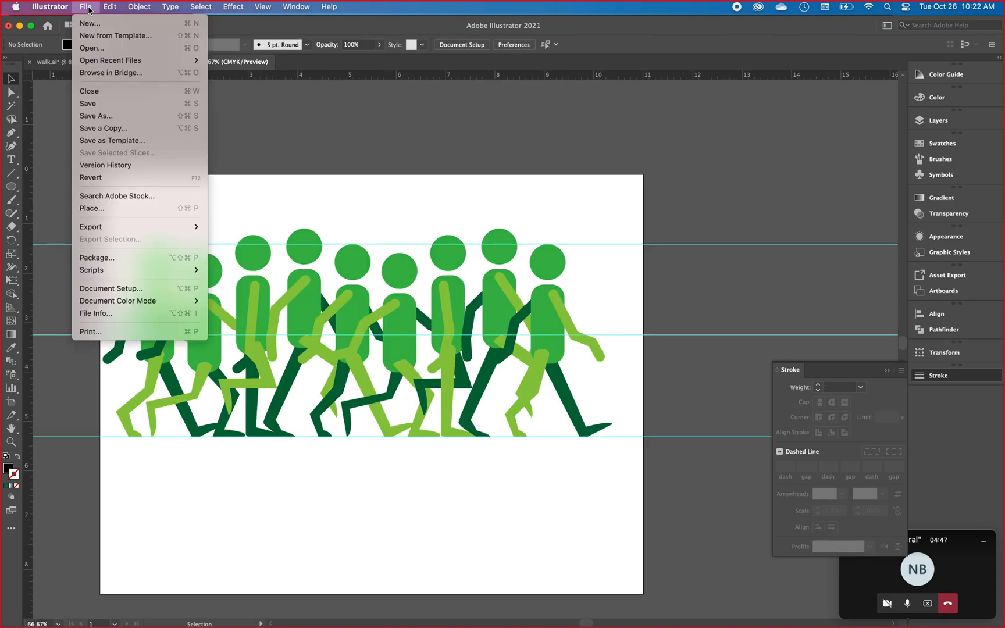
mouse_move(118, 228)
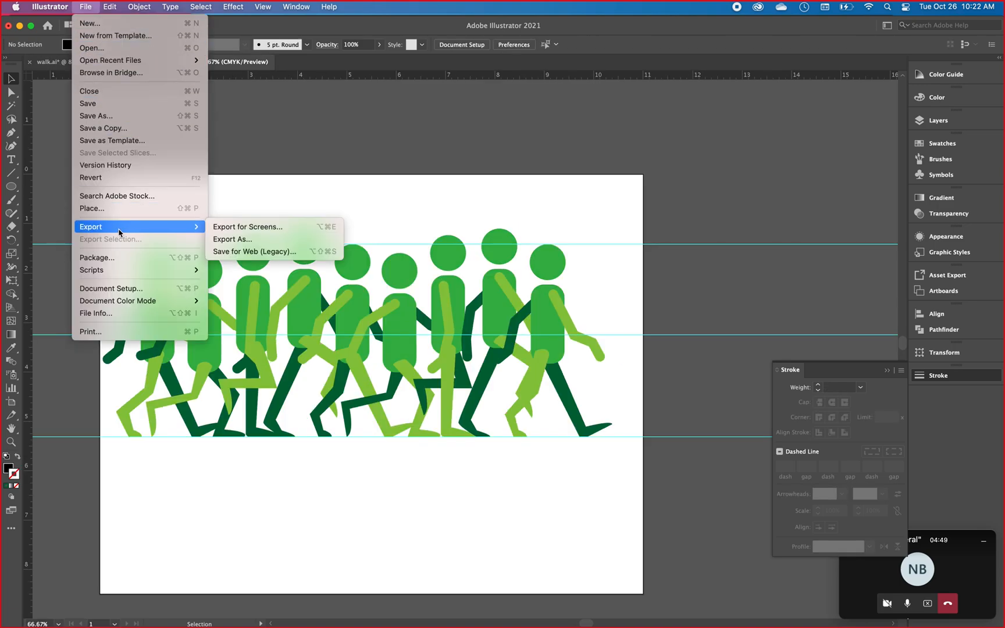
left_click(233, 240)
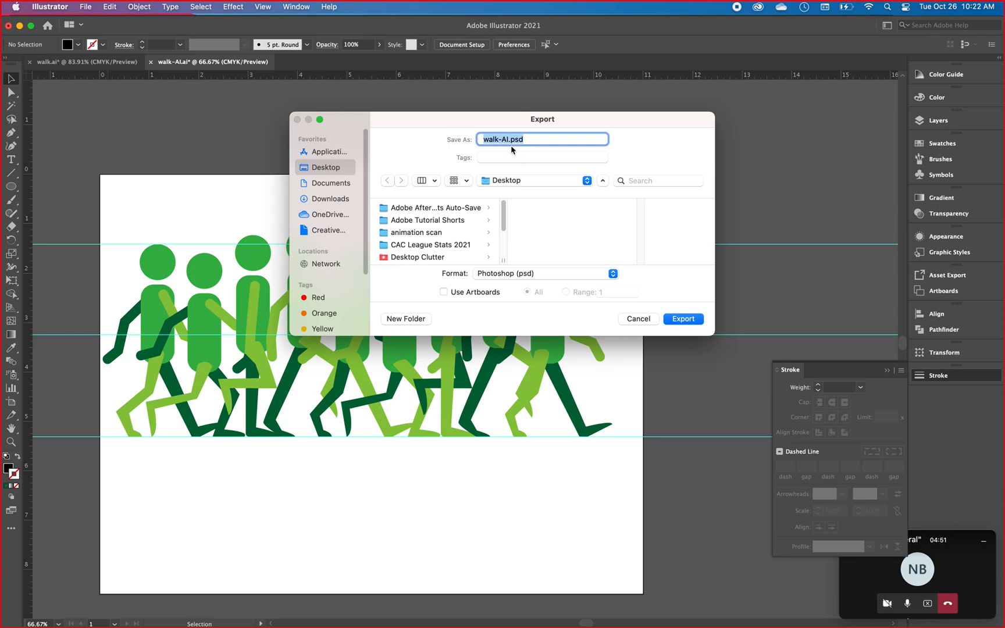
left_click(509, 140)
type("-ex")
left_click(688, 322)
left_click(575, 406)
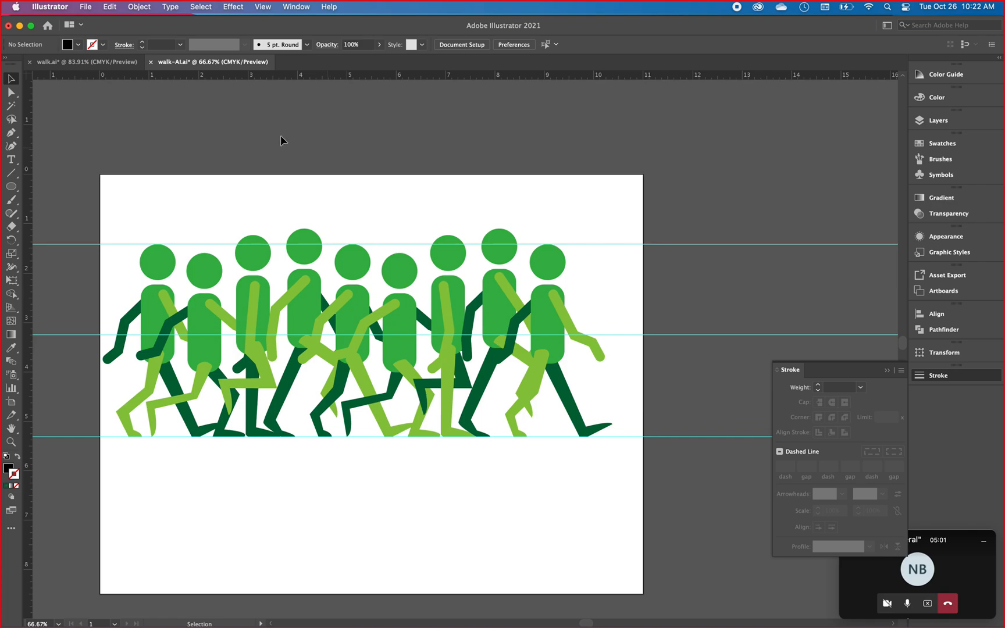
Switch to Photoshop and open walk-AI-ex.psd from the Desktop.
key("super+Tab")
key("super+Tab")
key("super+Tab")
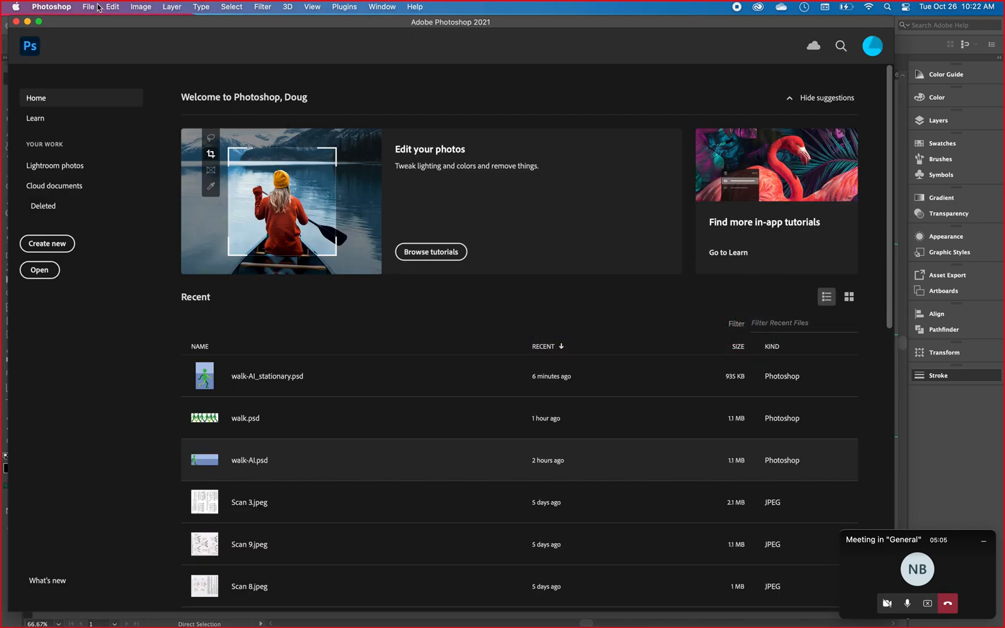
left_click(89, 7)
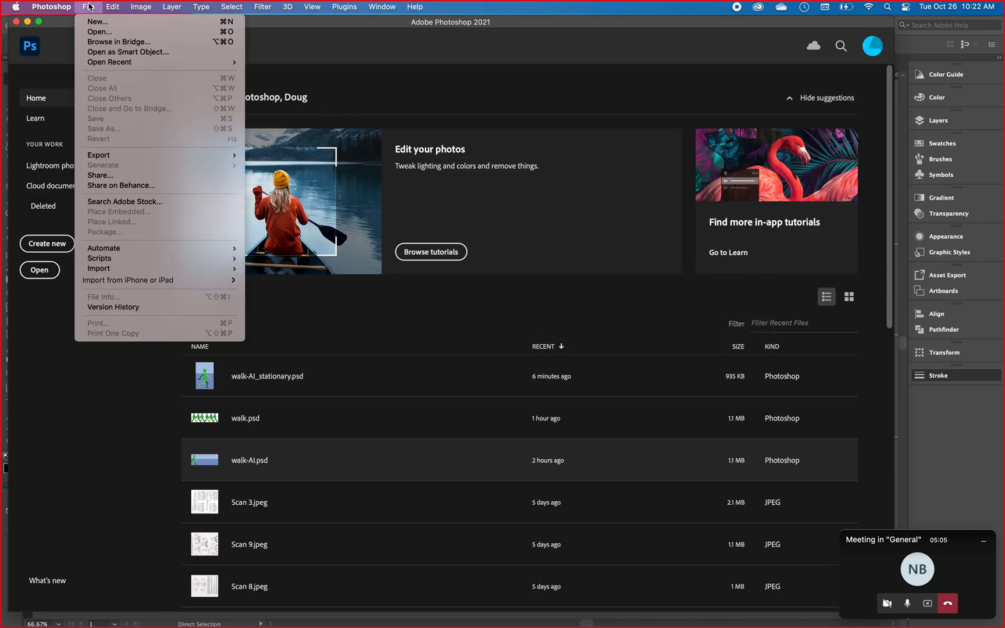
left_click(90, 36)
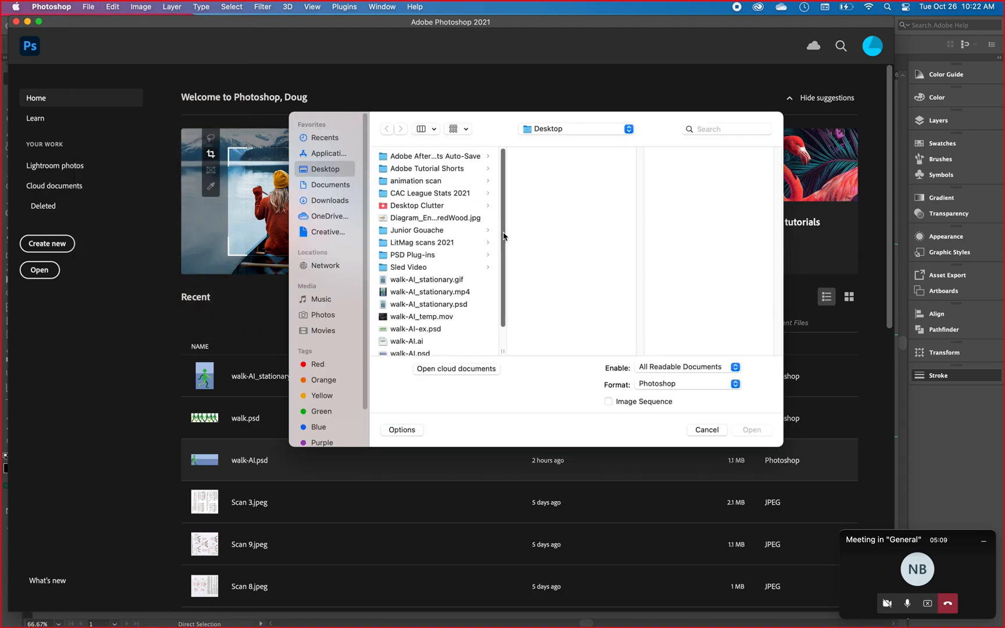
left_click_drag(504, 232, 509, 291)
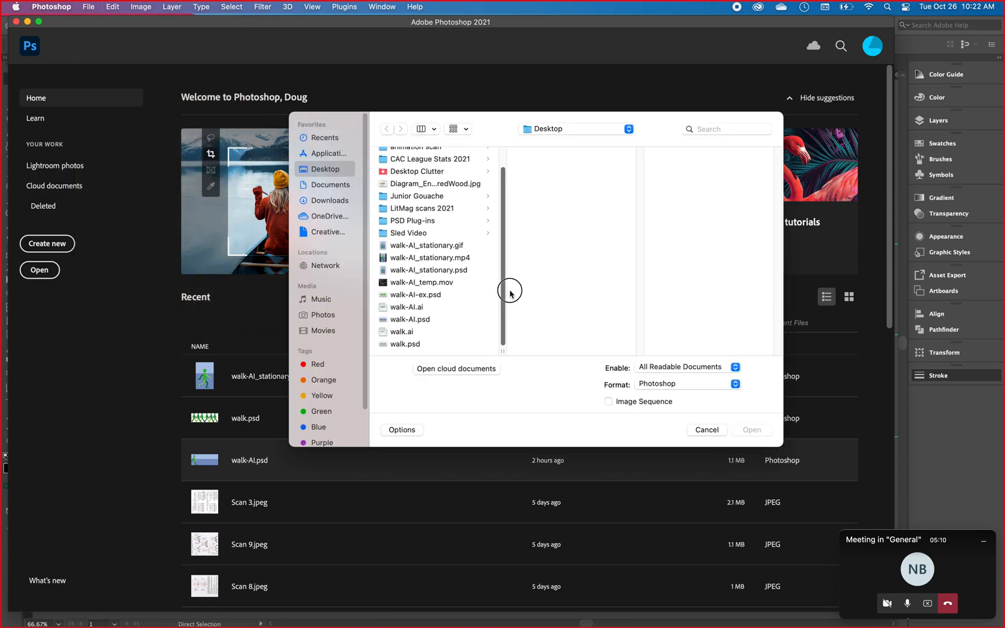
left_click(419, 295)
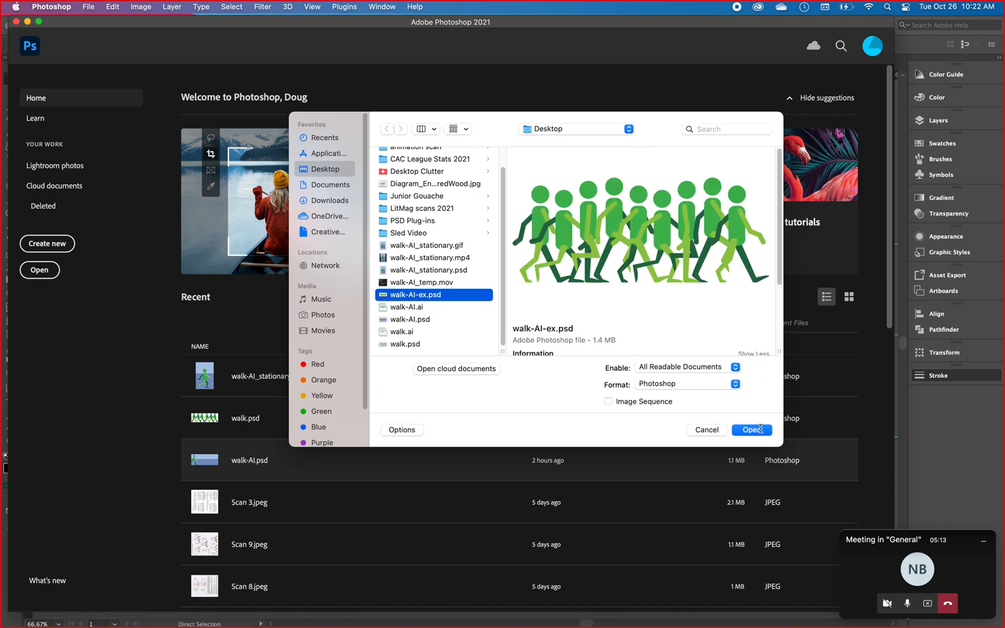
left_click(750, 430)
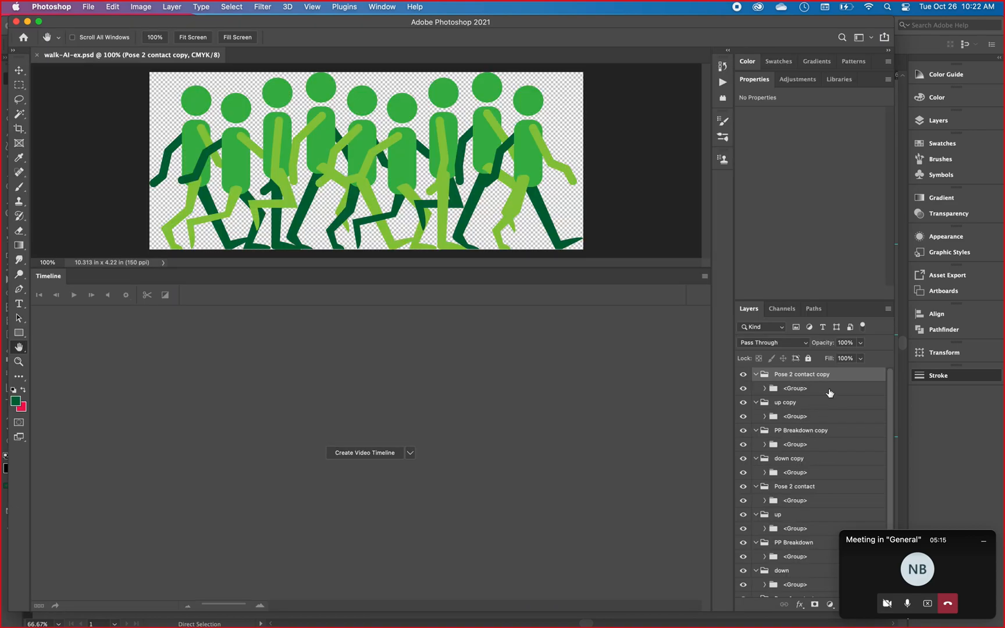
Expand the group inside Pose 2 contact copy and toggle its layers' visibility to see which body parts each one holds.
left_click(763, 389)
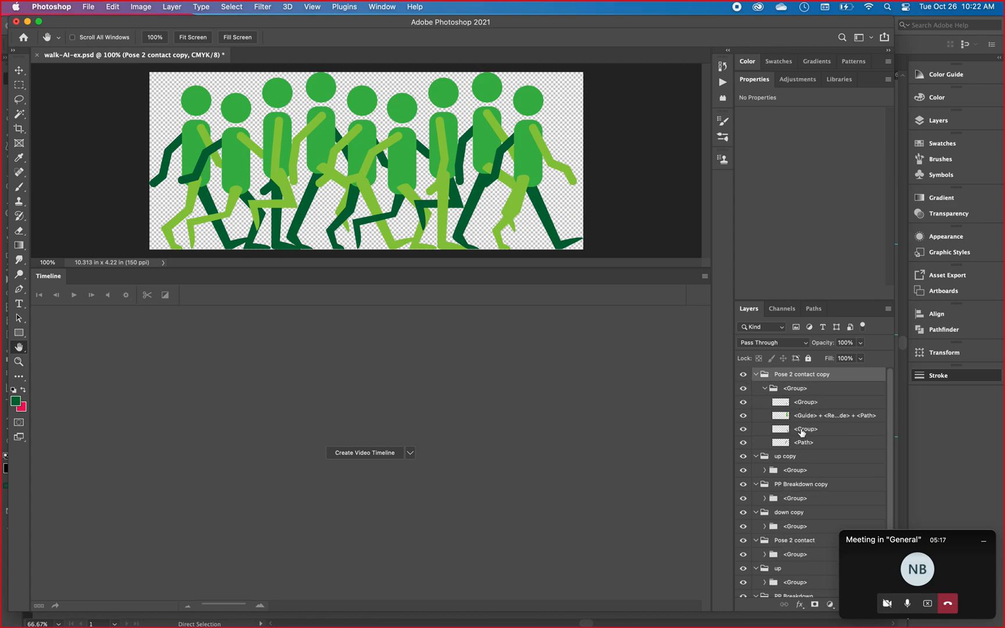
left_click(742, 404)
left_click(742, 404)
left_click(743, 415)
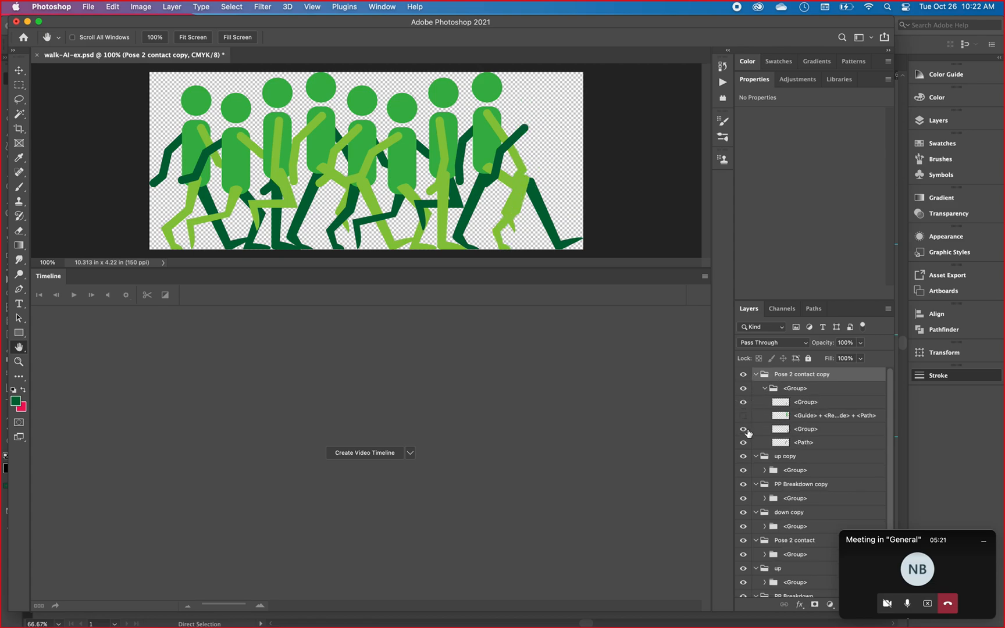
left_click(742, 442)
left_click(742, 428)
left_click_drag(741, 420, 743, 443)
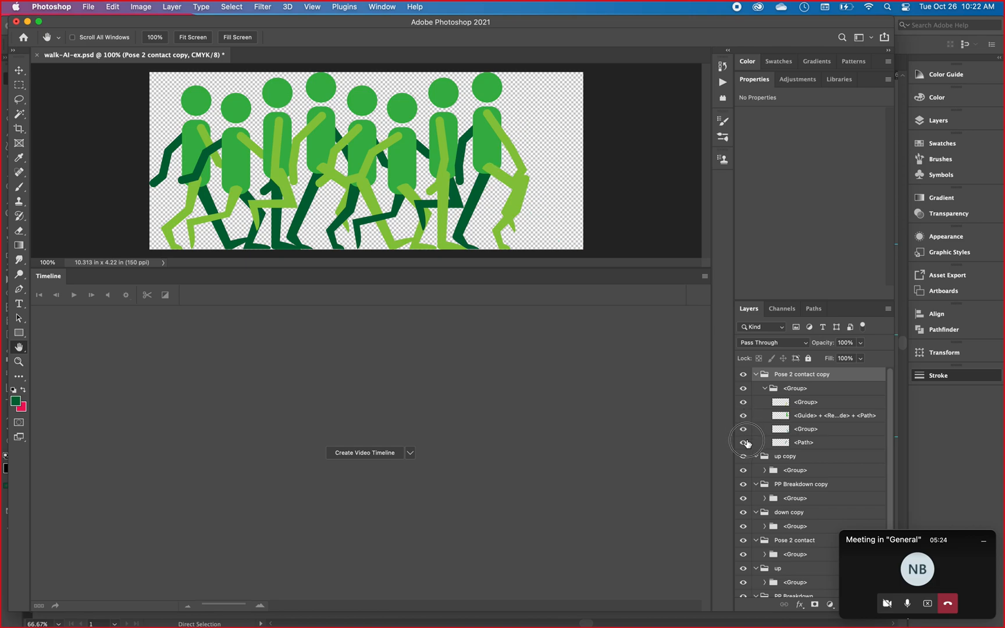
Merge the four layers inside the Pose 2 contact copy group into one layer.
left_click(805, 403)
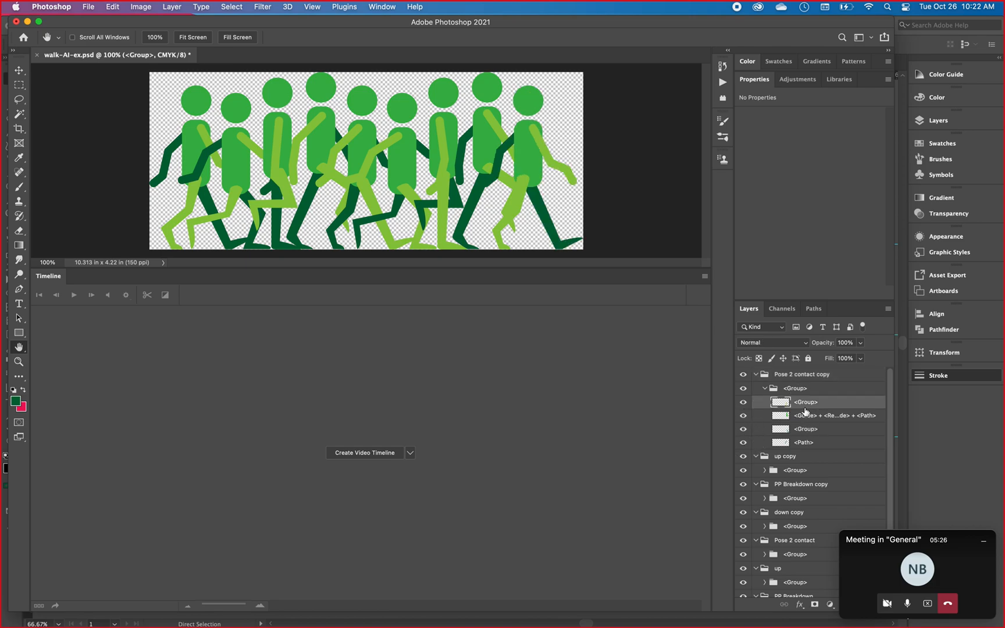
left_click(797, 446, "shift")
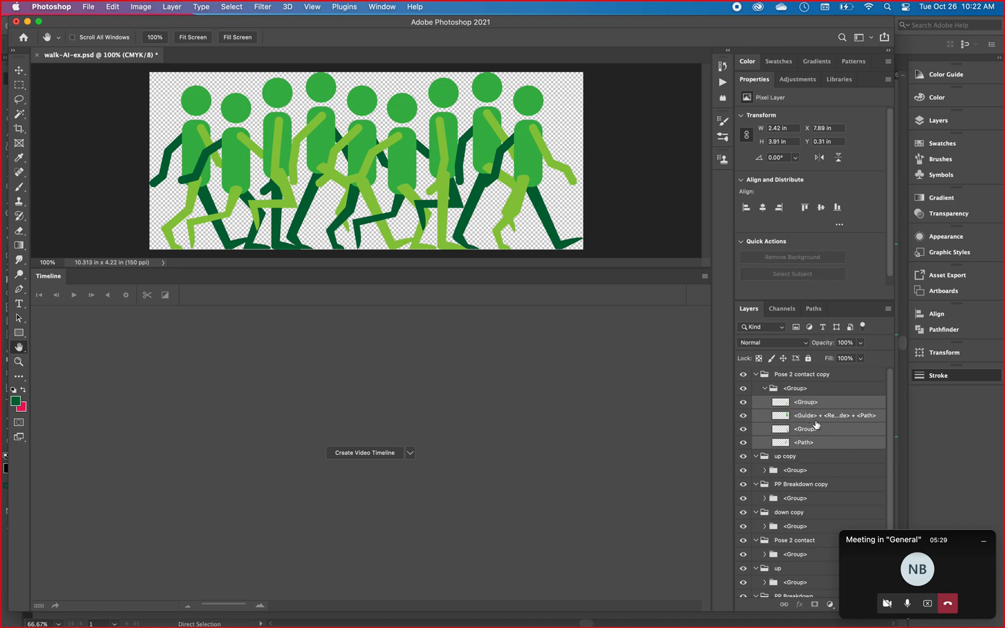
left_click(171, 7)
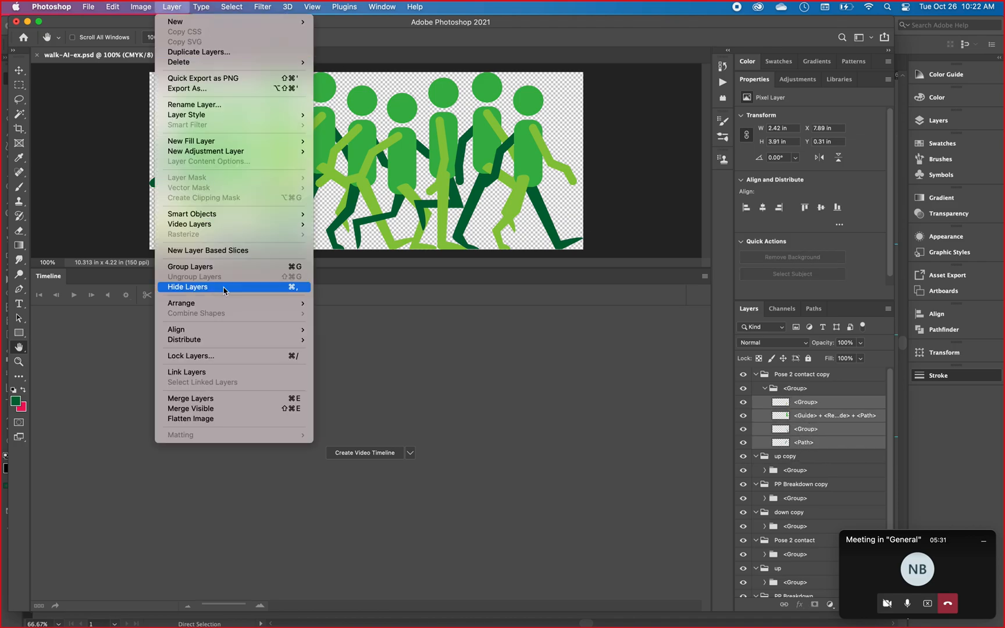
left_click(217, 400)
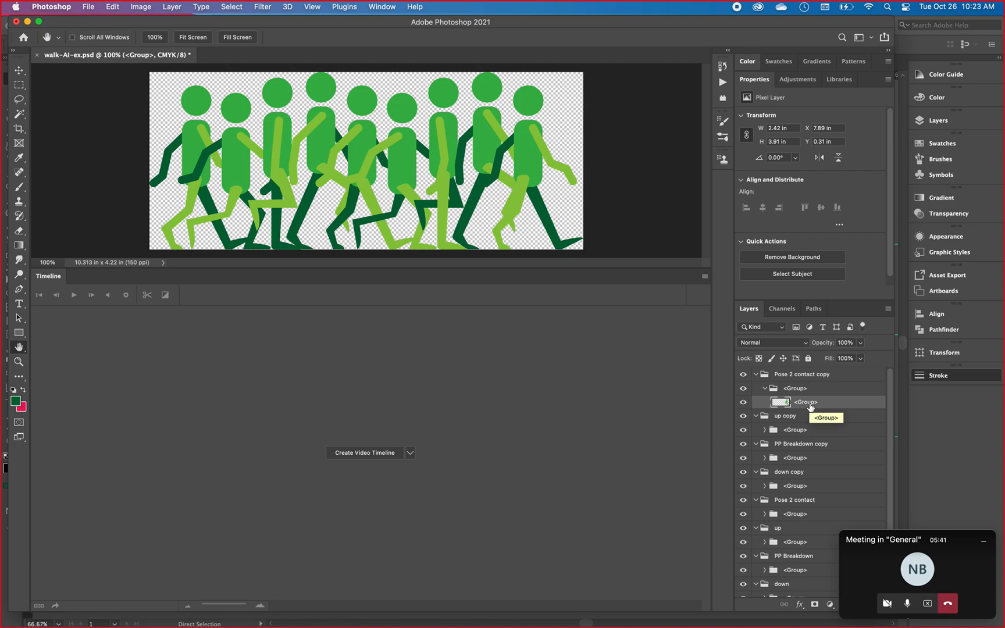
Close walk-AI-ex.psd without saving and open walk.psd from the Desktop.
left_click(37, 57)
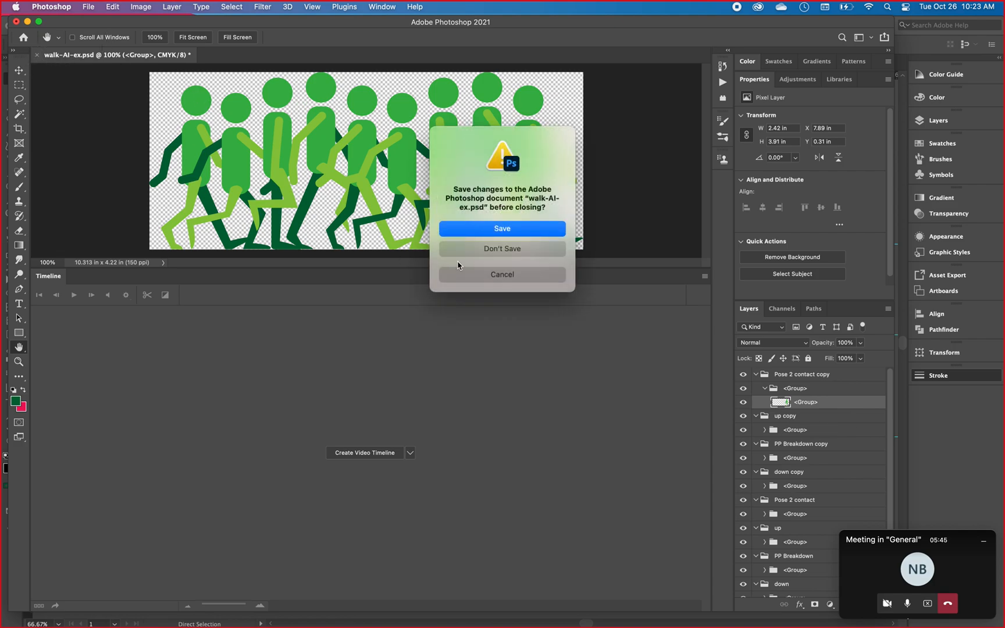
left_click(514, 254)
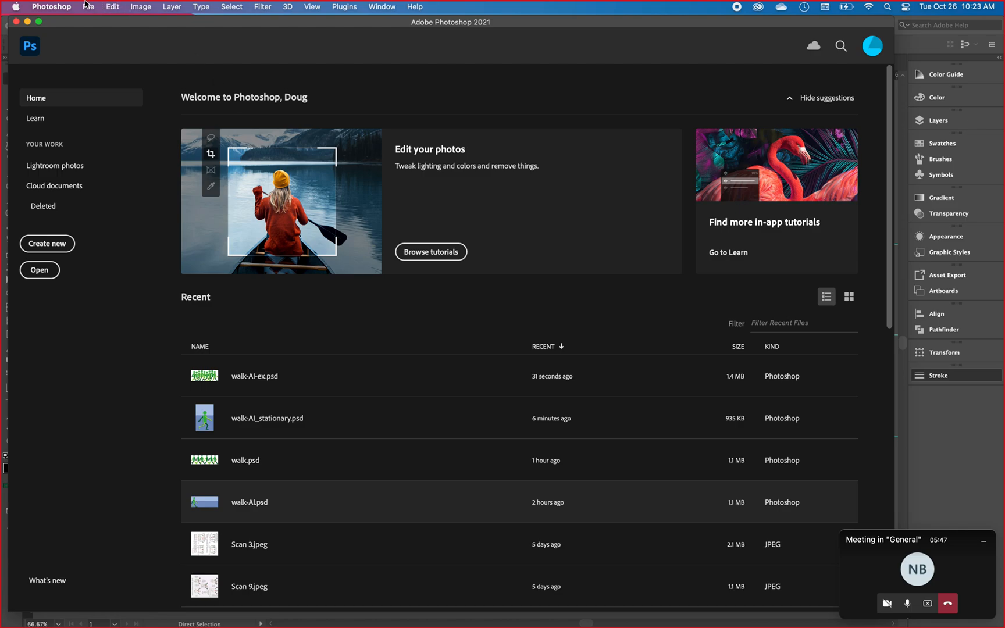
left_click(87, 6)
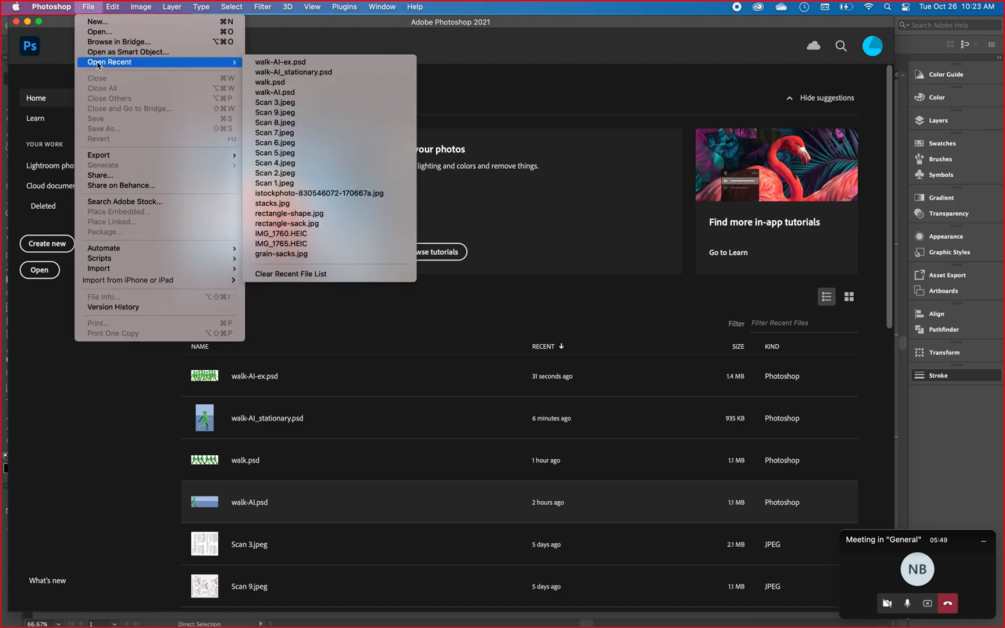
left_click(103, 32)
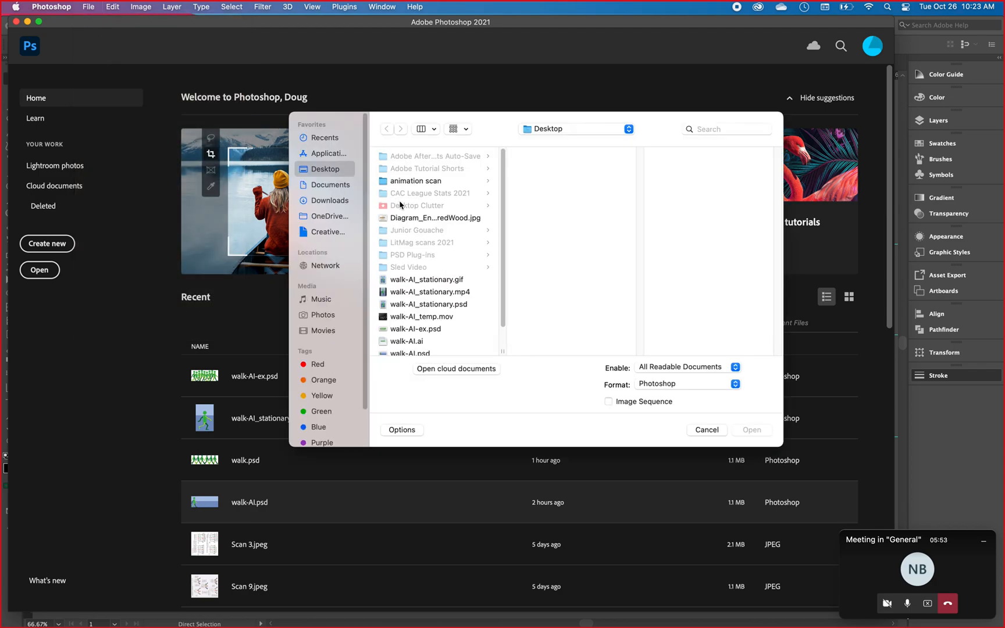
scroll(502, 316, "down", 3)
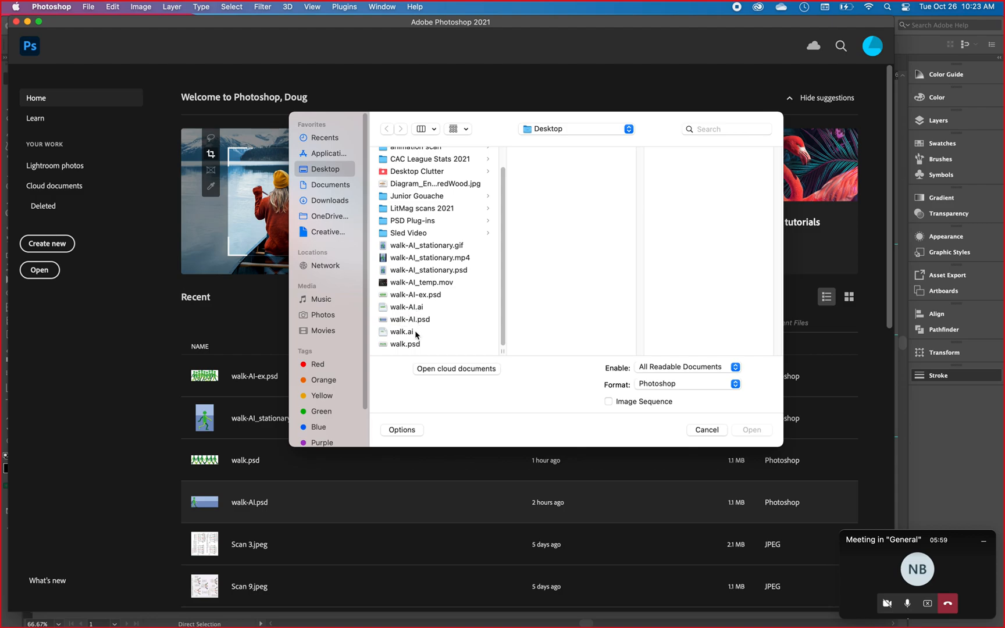
left_click(405, 345)
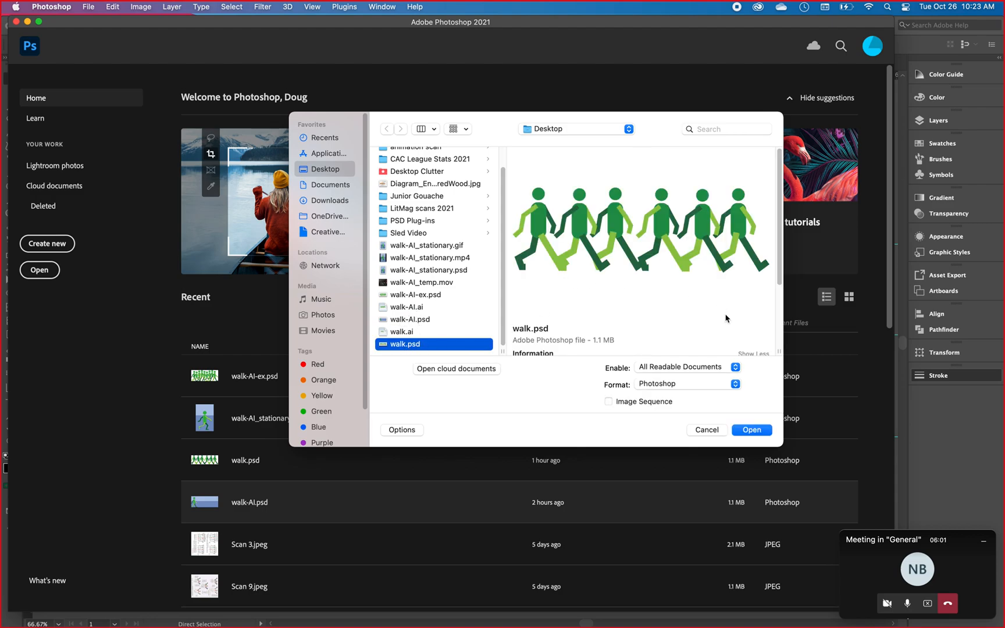
left_click(756, 431)
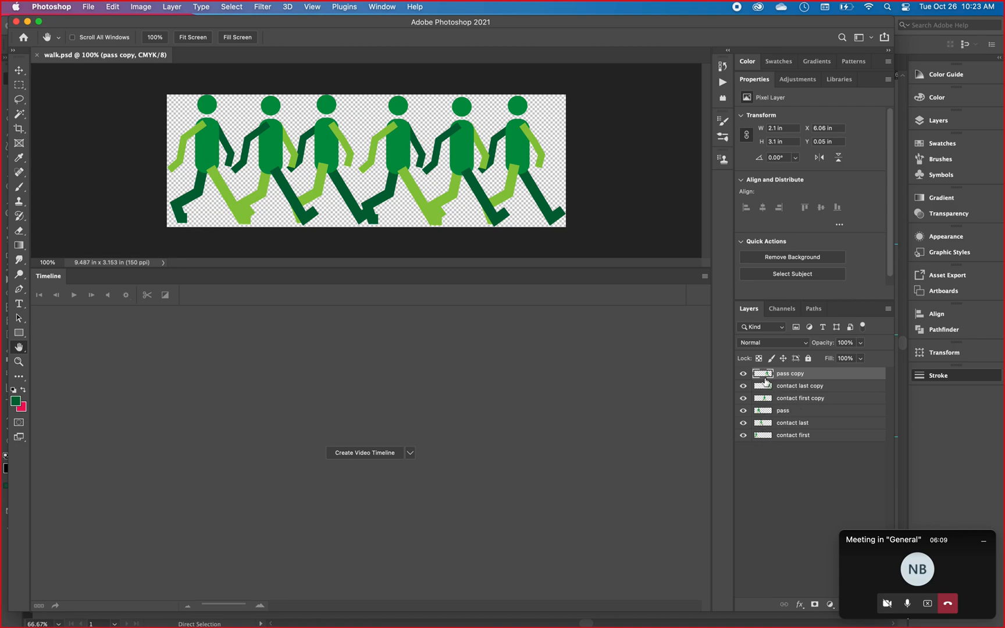
Toggle the visibility of the pass copy, contact last copy and contact first copy layers to check which figure each holds.
left_click(742, 376)
left_click(742, 376)
left_click(742, 386)
left_click(743, 398)
left_click(743, 386)
left_click(743, 398)
Create a video timeline and trim all six layer clips to a single frame each.
left_click(386, 456)
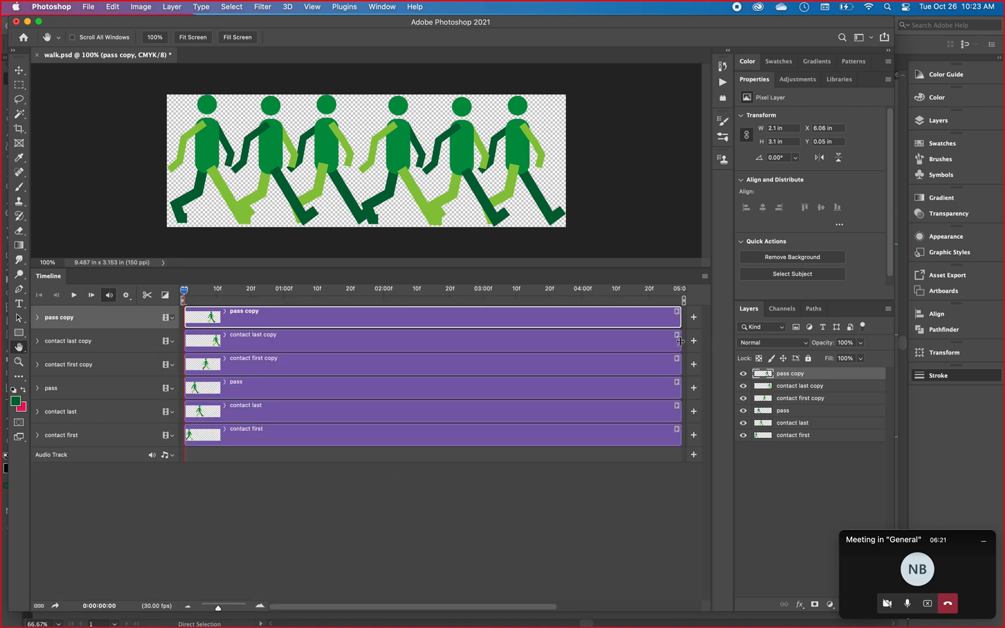
left_click_drag(680, 341, 202, 341)
left_click_drag(680, 320, 202, 317)
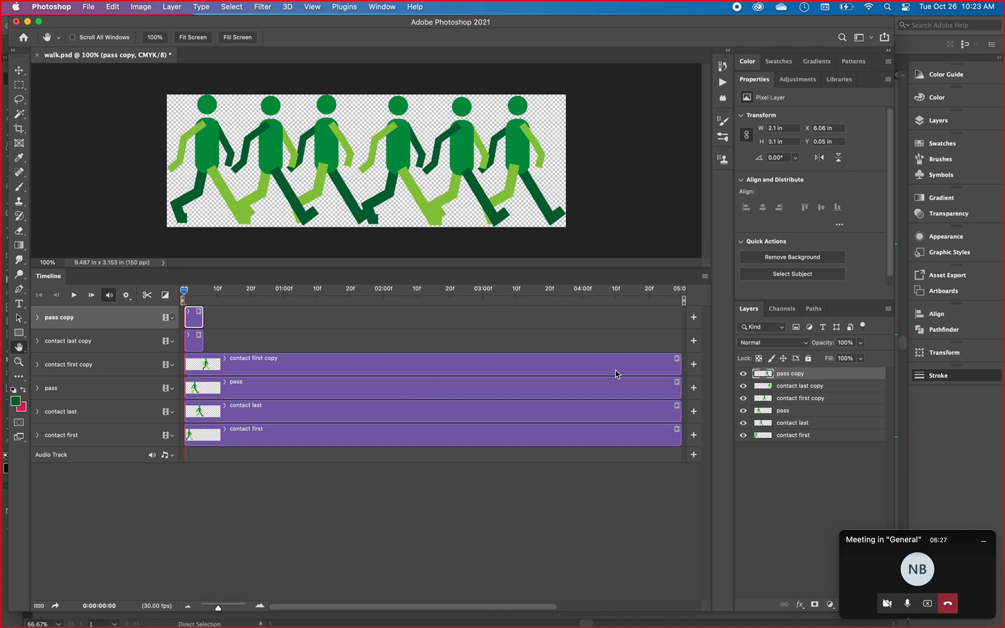
left_click_drag(680, 369, 195, 321)
left_click_drag(202, 363, 187, 364)
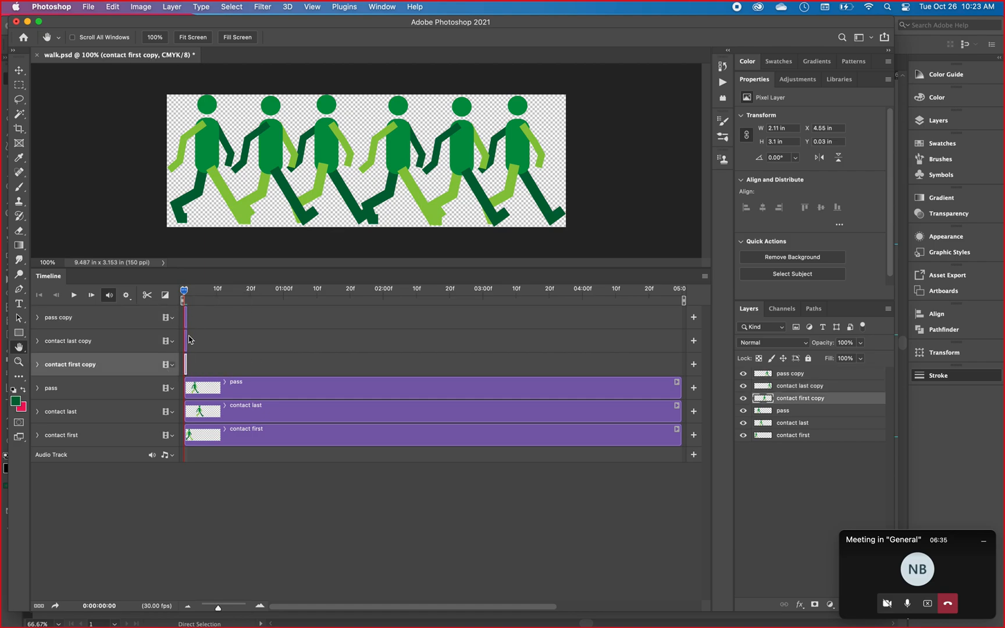
left_click_drag(681, 393, 187, 387)
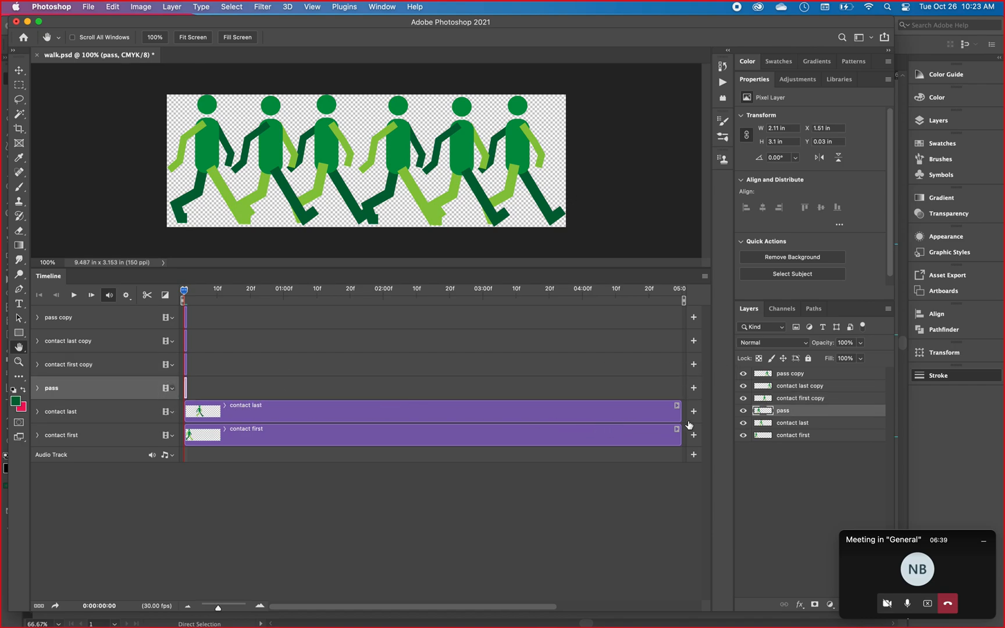
left_click_drag(679, 412, 188, 423)
left_click(682, 443)
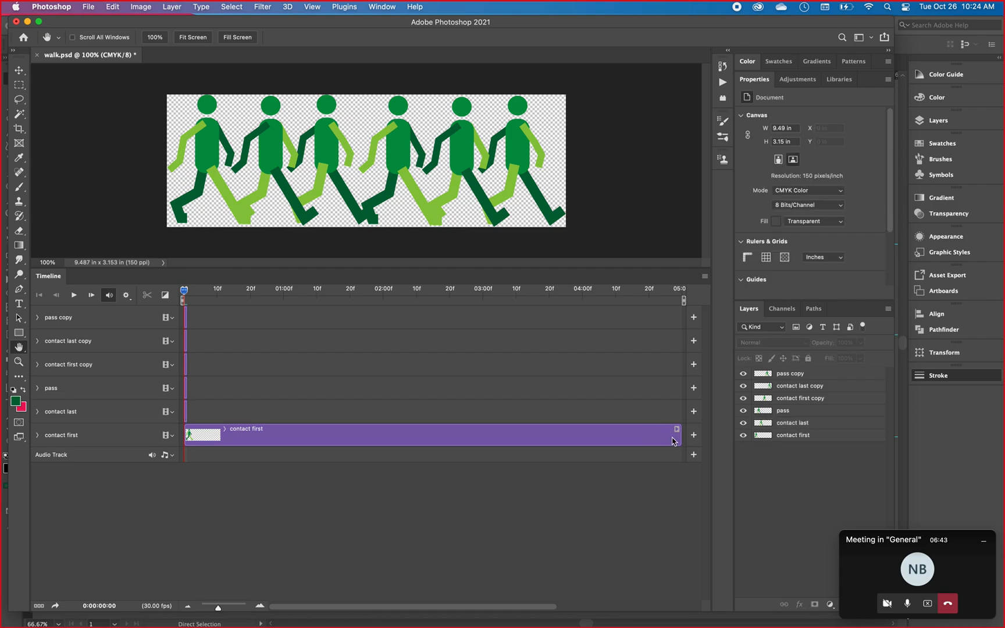
left_click_drag(679, 437, 188, 436)
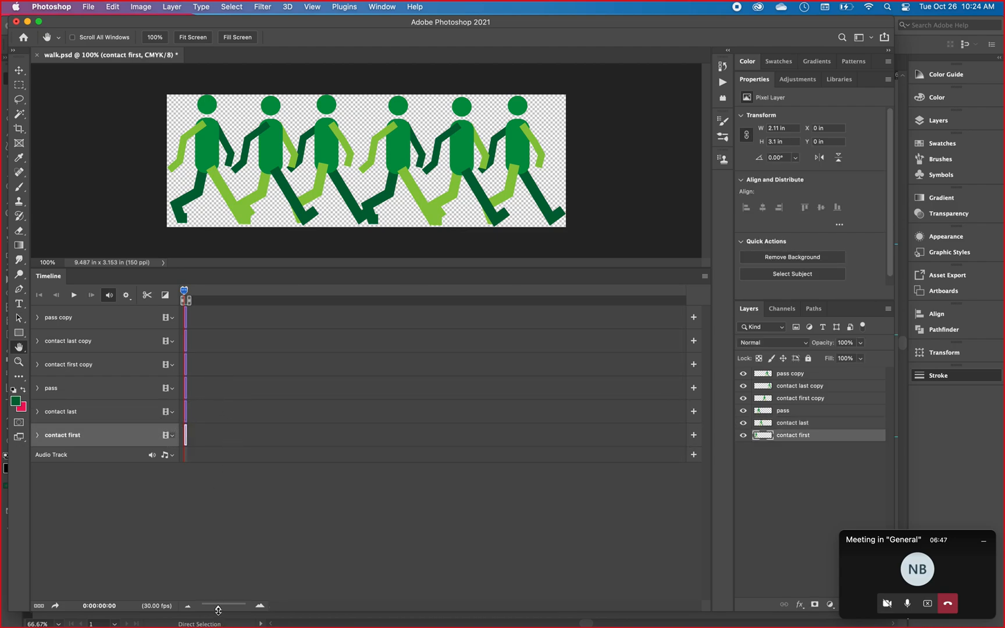
Stagger the one-frame clips end to end from contact first at the start up to pass copy, and play the animation.
left_click_drag(218, 608, 245, 607)
left_click_drag(207, 420, 287, 386)
left_click_drag(213, 362, 319, 362)
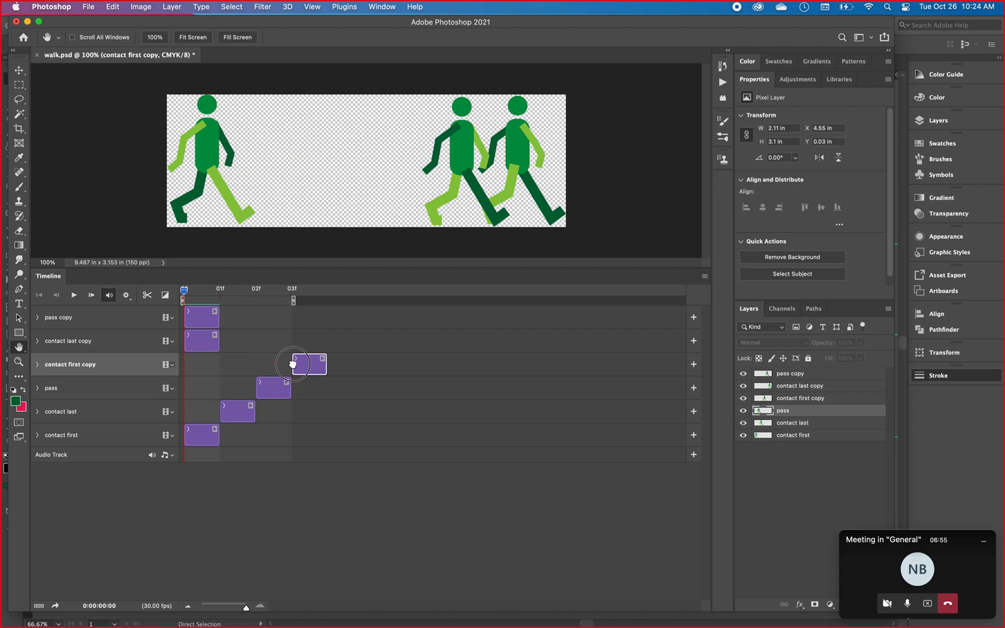
left_click_drag(200, 341, 346, 340)
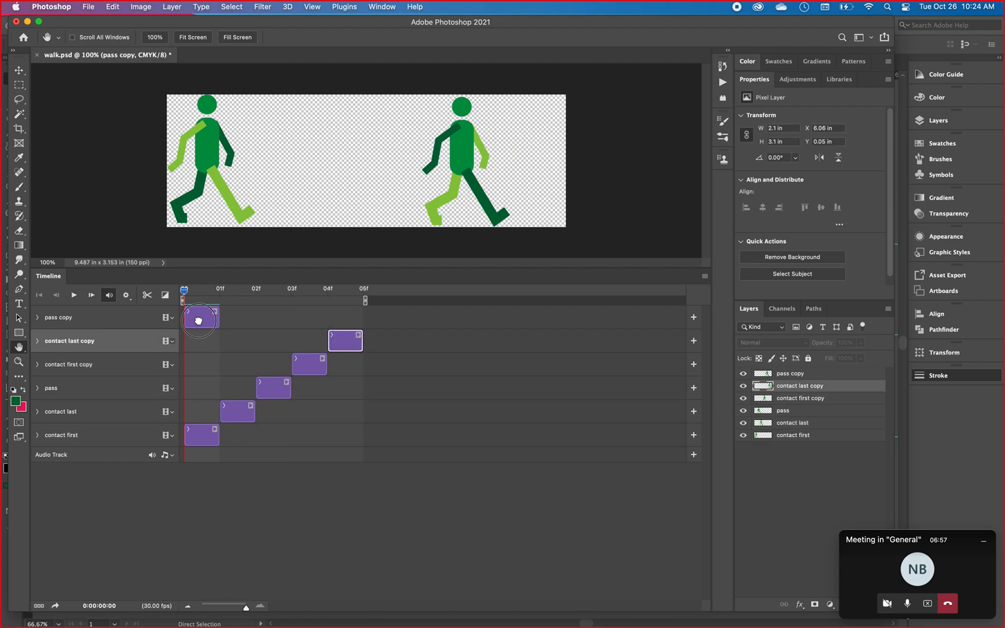
left_click_drag(197, 323, 377, 323)
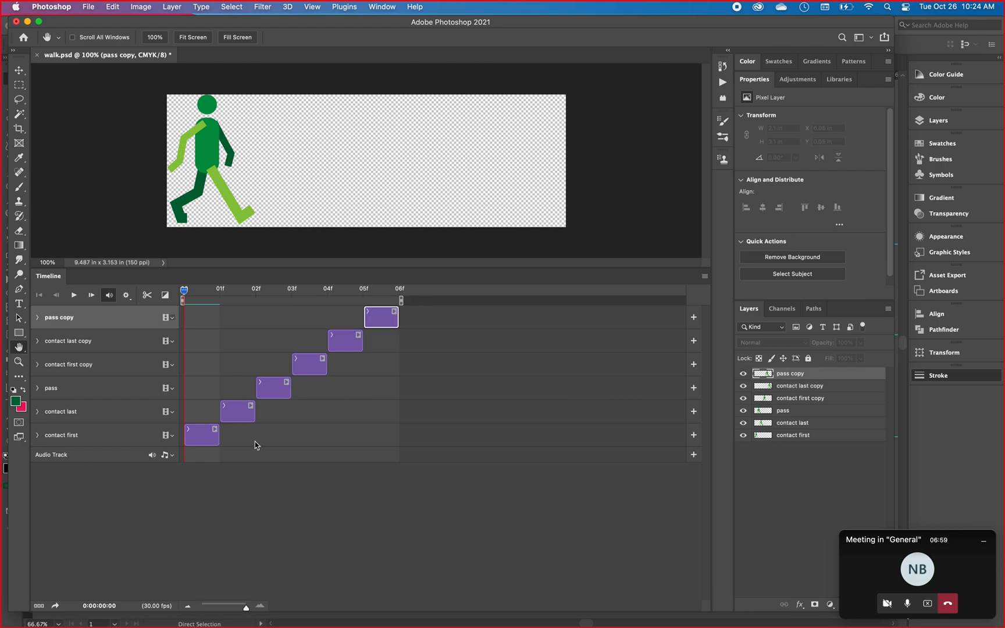
key("space")
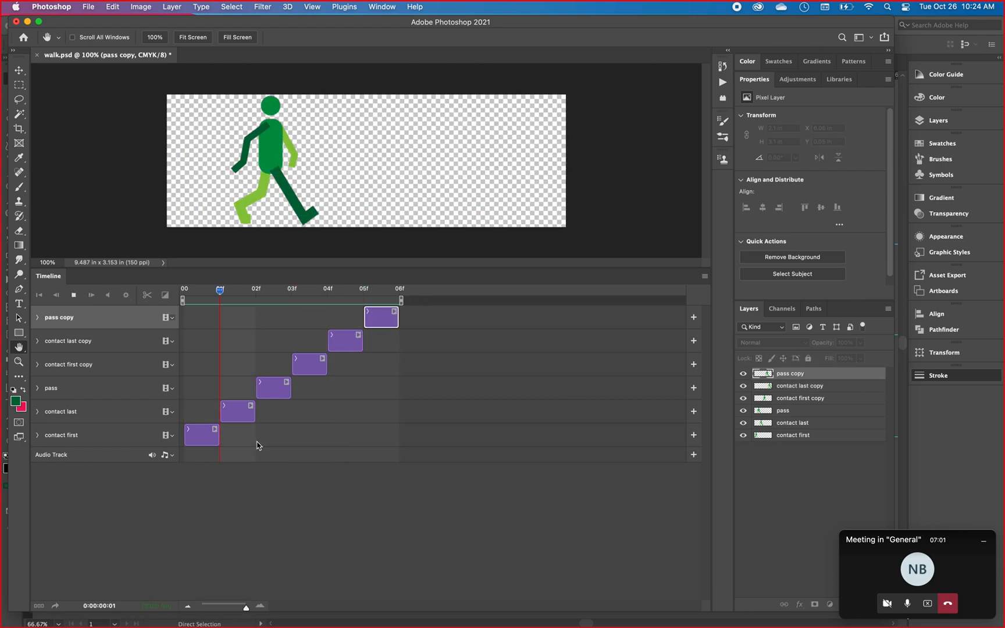
key("space")
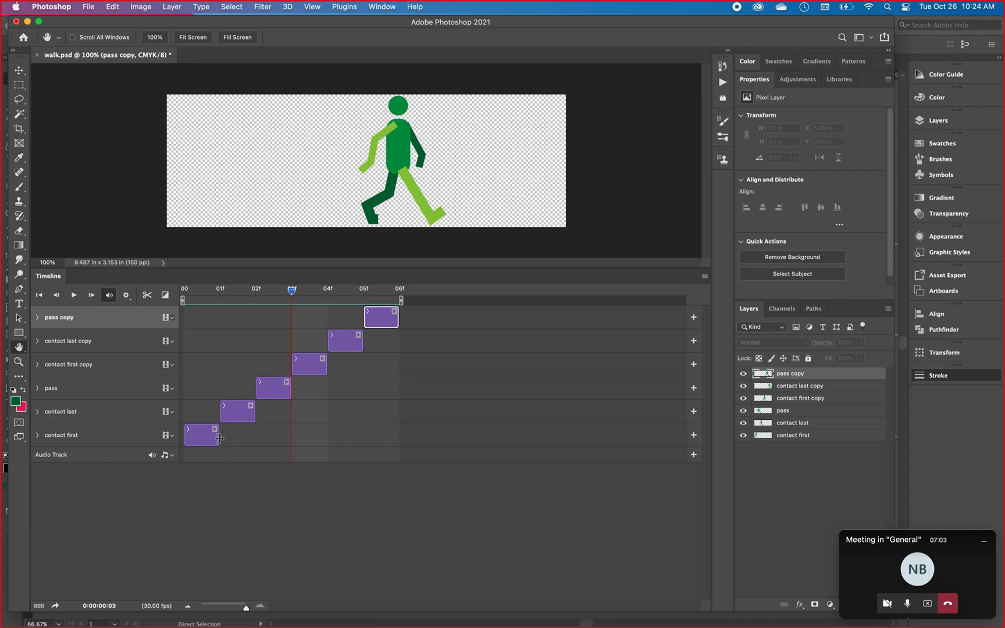
Extend the contact first, contact last and pass clips to three frames each, placed end to end from frame 0 to 9.
left_click_drag(218, 439, 326, 413)
left_click_drag(253, 418, 362, 390)
left_click(272, 394)
left_click_drag(282, 396, 401, 391)
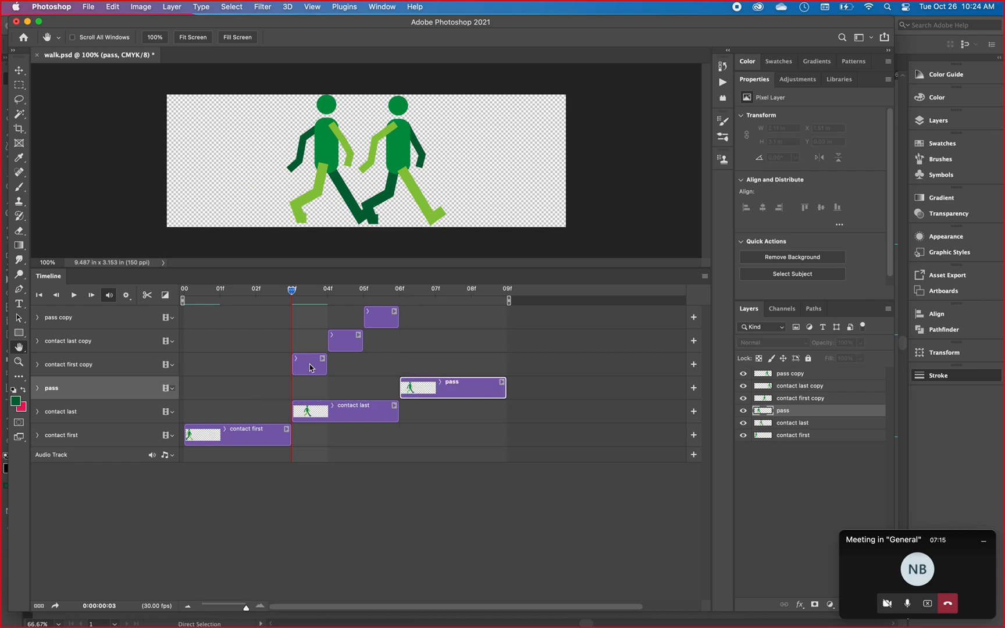
Extend the contact first copy, contact last copy and pass copy clips to three frames each, end to end up to frame 18, and play the animation.
left_click(307, 370)
left_click_drag(326, 365, 558, 372)
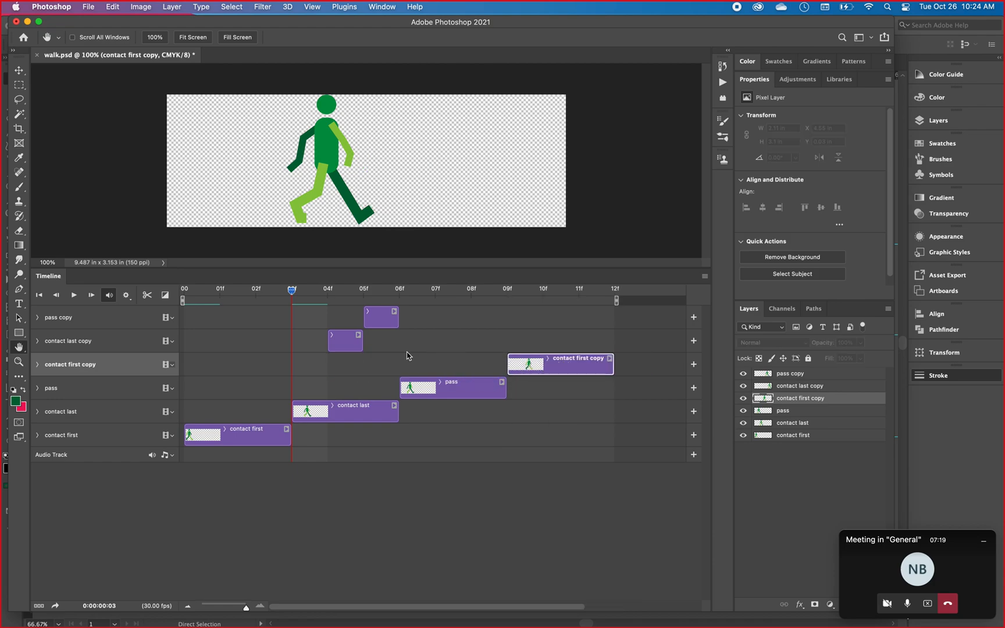
left_click_drag(349, 351, 642, 343)
left_click_drag(295, 324, 585, 321)
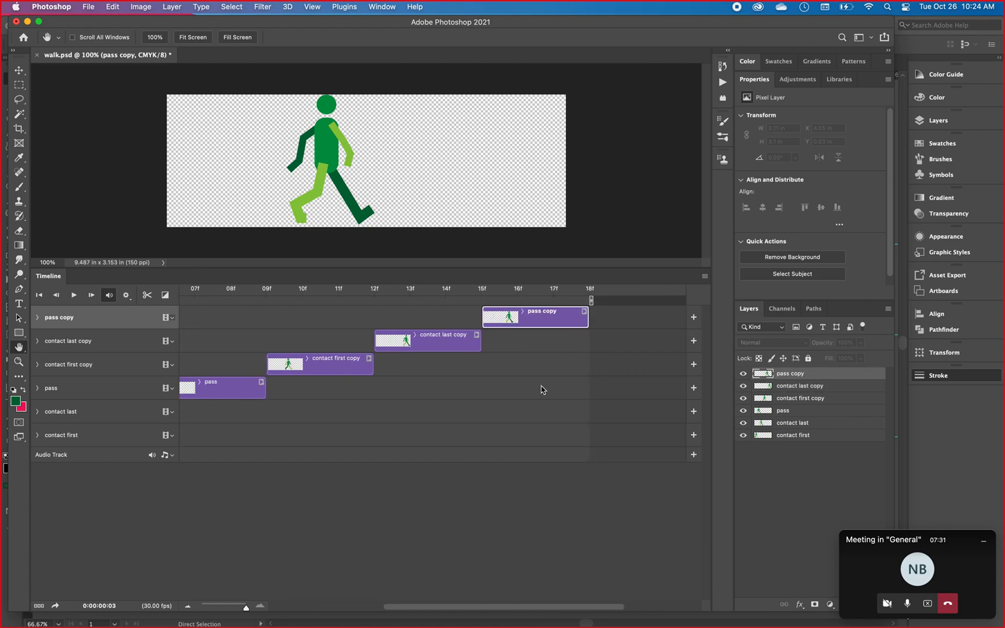
key("space")
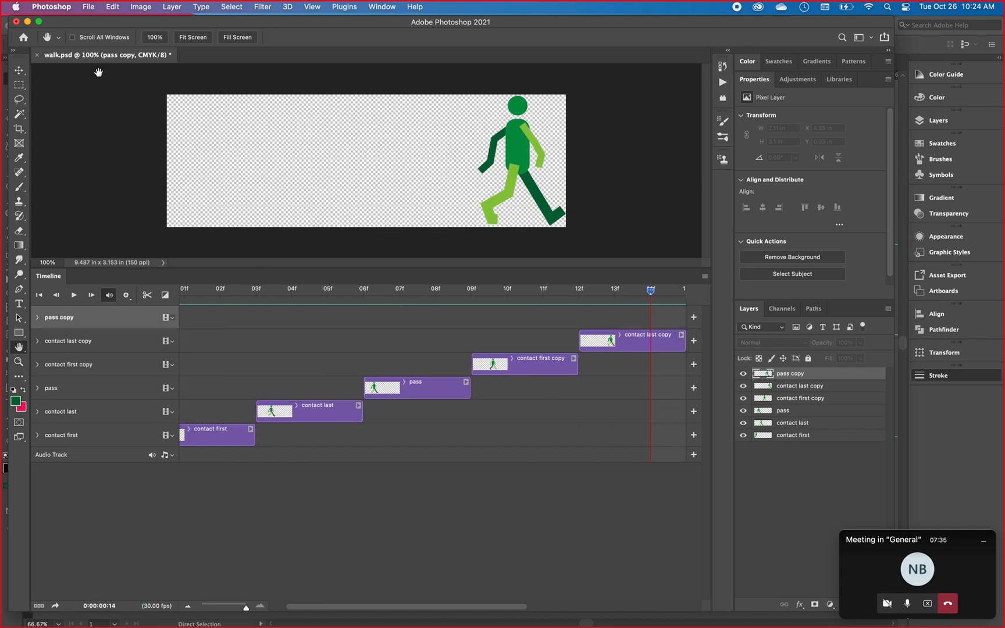
Open the recent file walk-AI.psd and play its walk animation on the timeline.
left_click(89, 7)
mouse_move(135, 168)
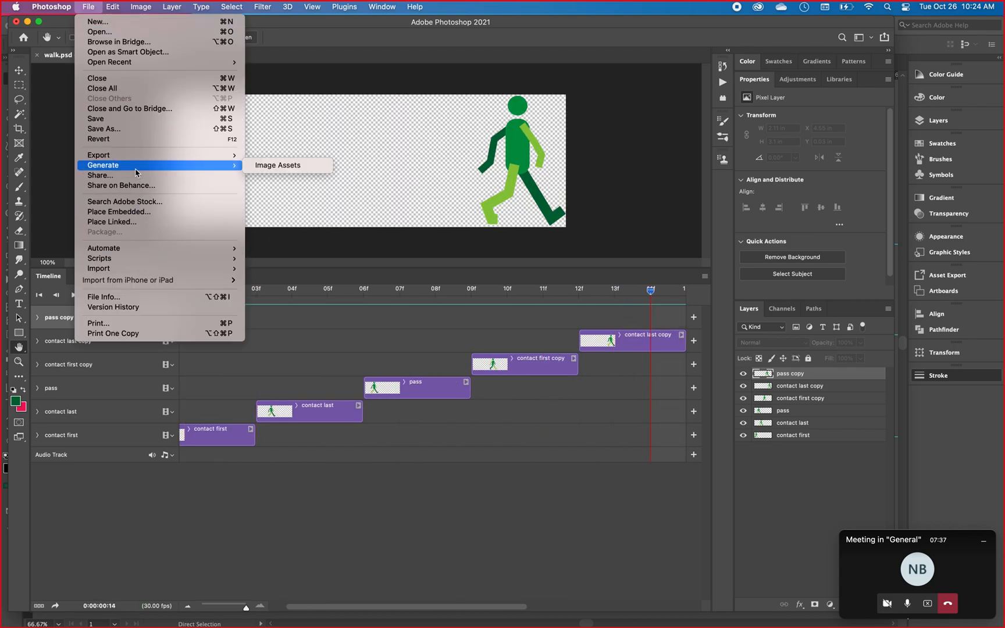
mouse_move(150, 65)
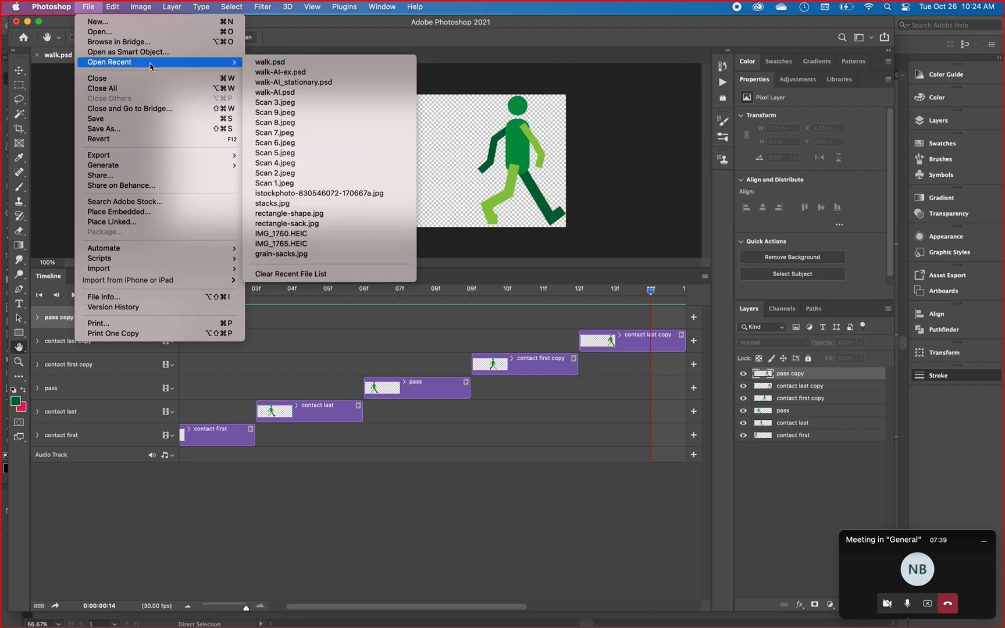
left_click(301, 95)
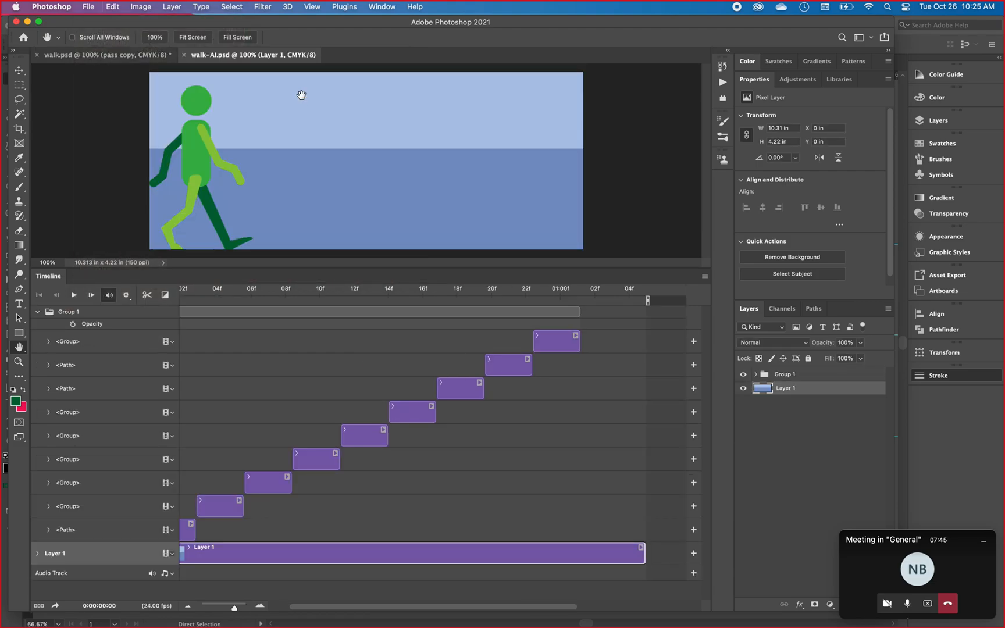
key("space")
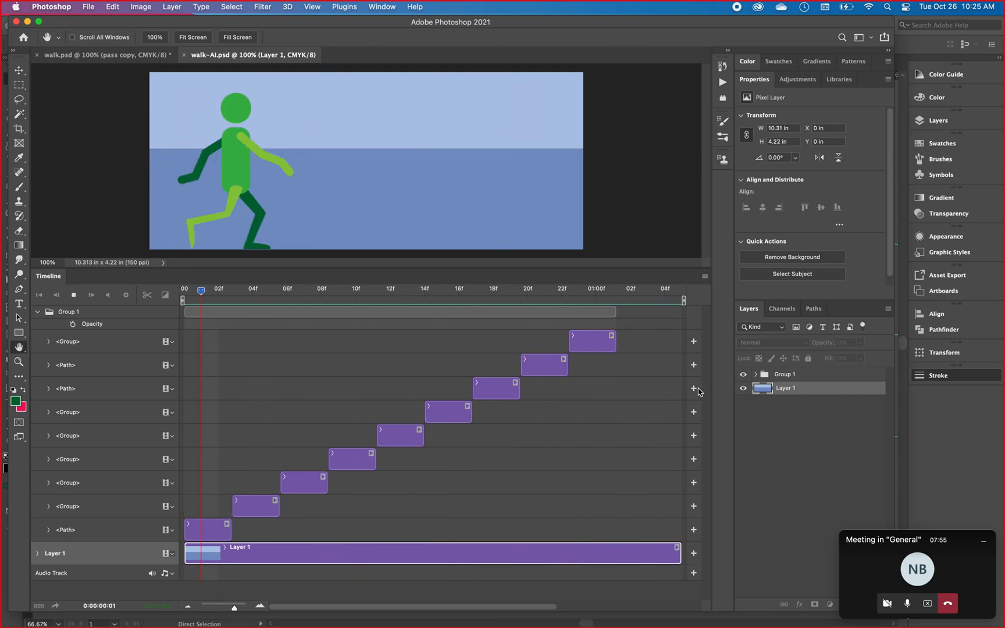
key("space")
Open the recent file walk-AI_stationary.psd.
left_click(92, 10)
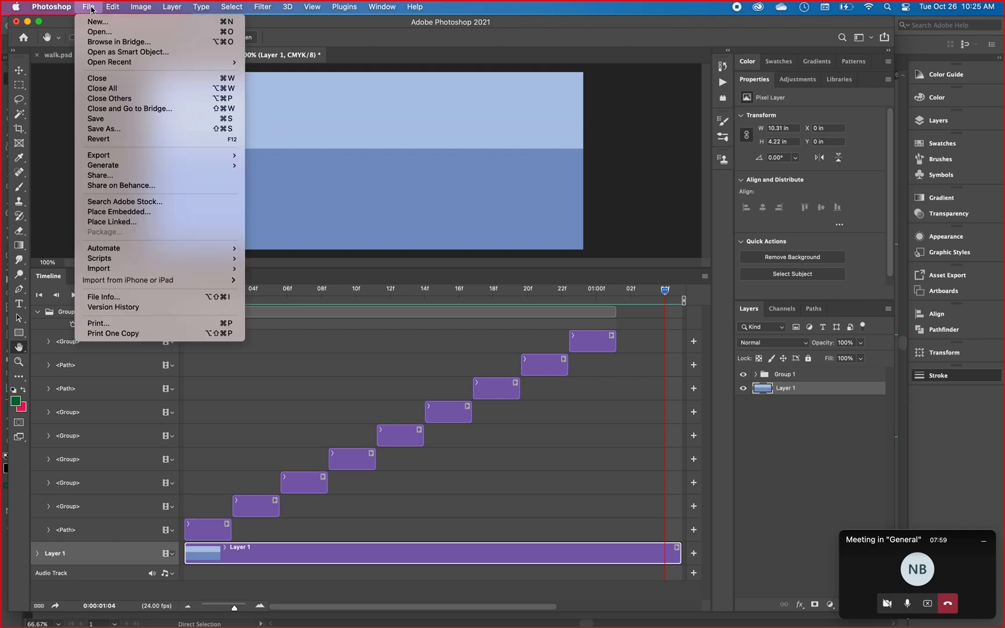
mouse_move(108, 62)
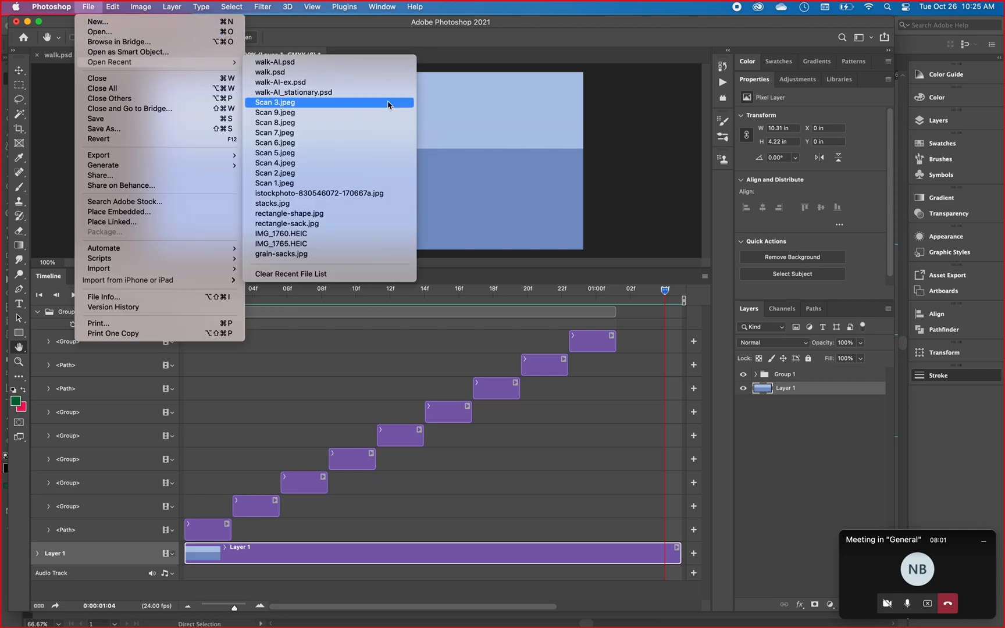
left_click(300, 94)
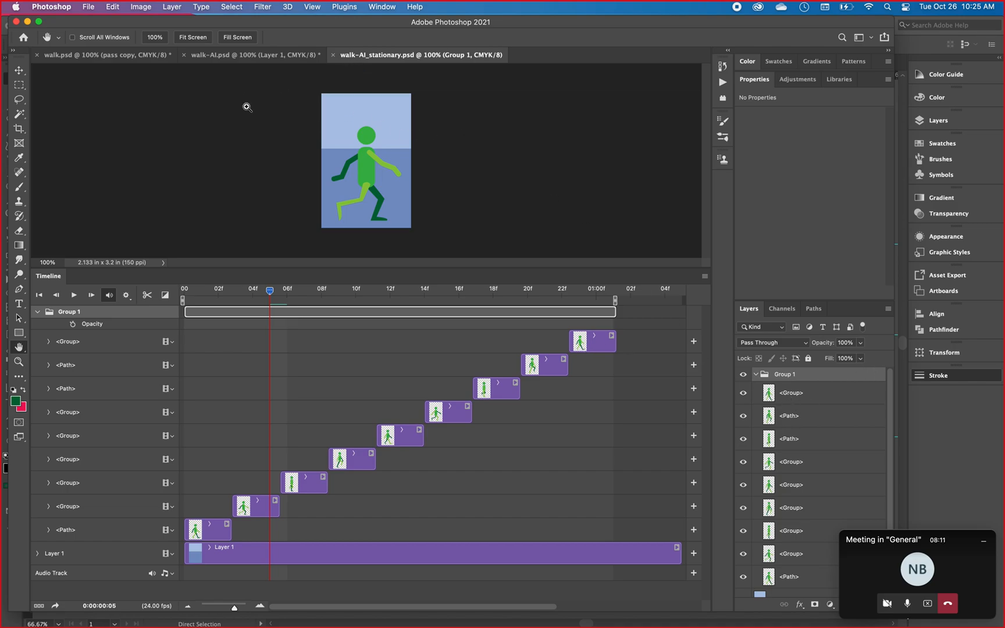
Show the rulers and replace a trial horizontal guide at the feet with a vertical guide through the figure's torso at about 0.8 in.
key("super+r")
left_click_drag(373, 73, 382, 226)
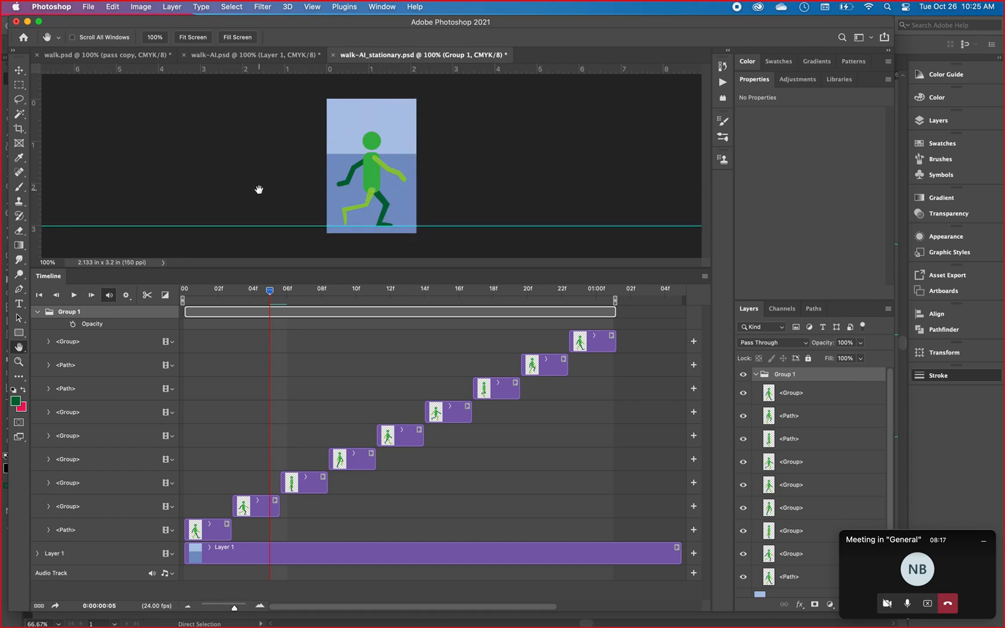
key("cmd+z")
left_click_drag(34, 167, 362, 162)
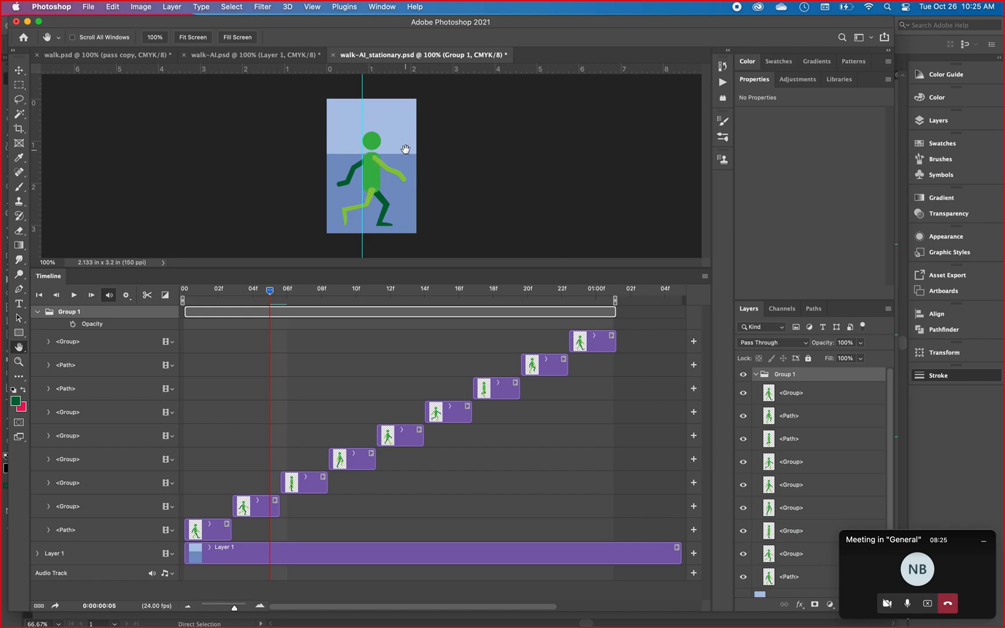
Play the stationary walk animation to check the figure's alignment against the vertical guide, declining the Dictation request.
key("space")
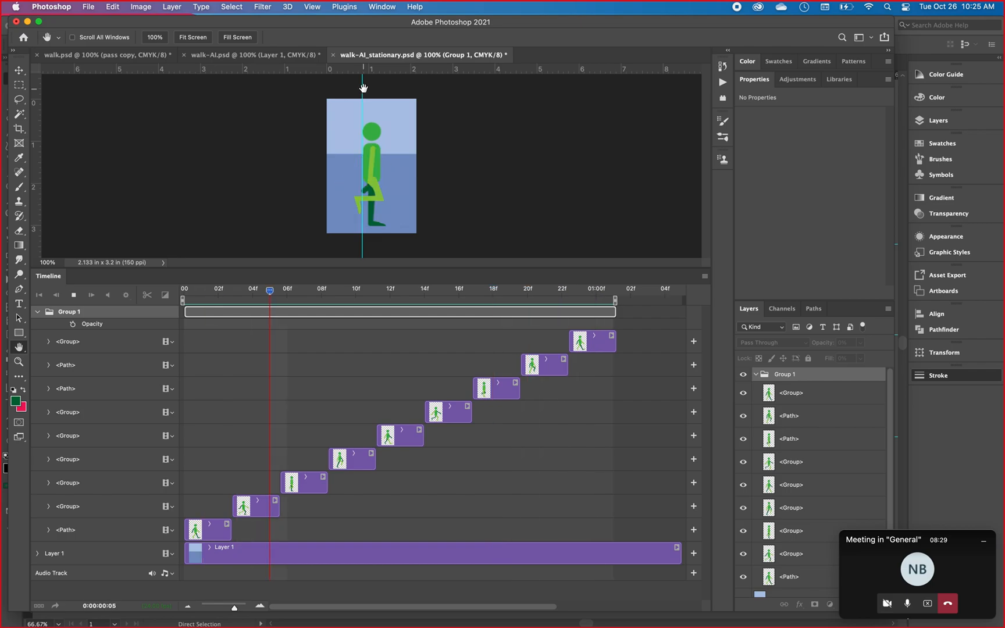
key("space")
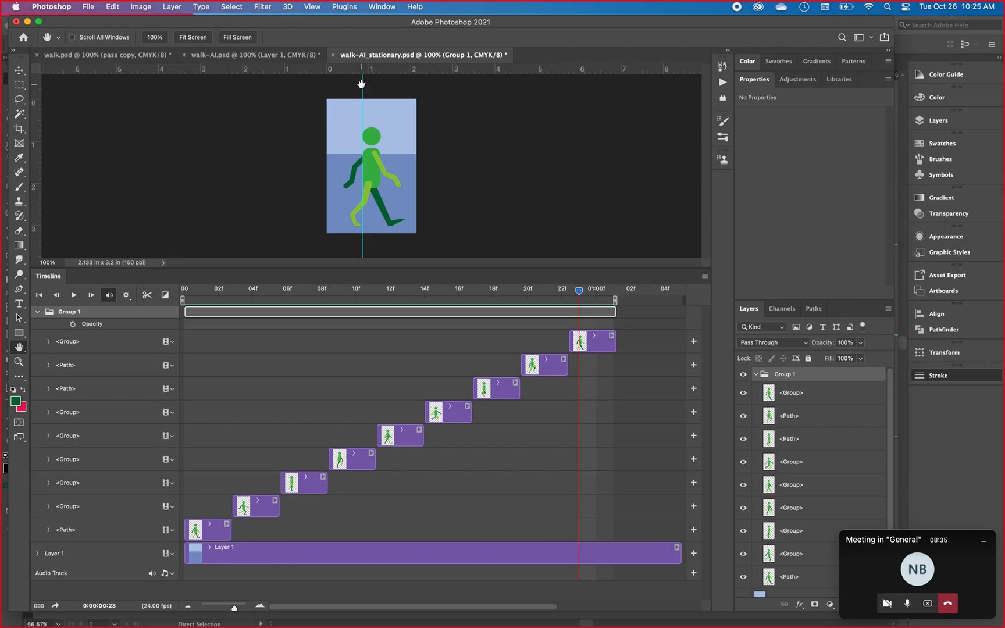
key("ctrl")
key("ctrl")
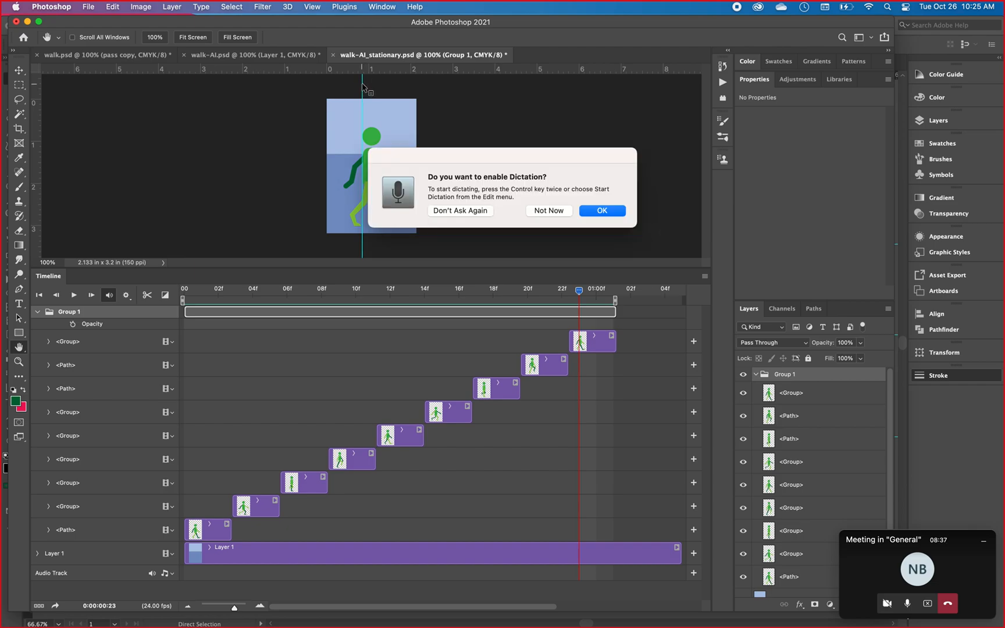
left_click(548, 210)
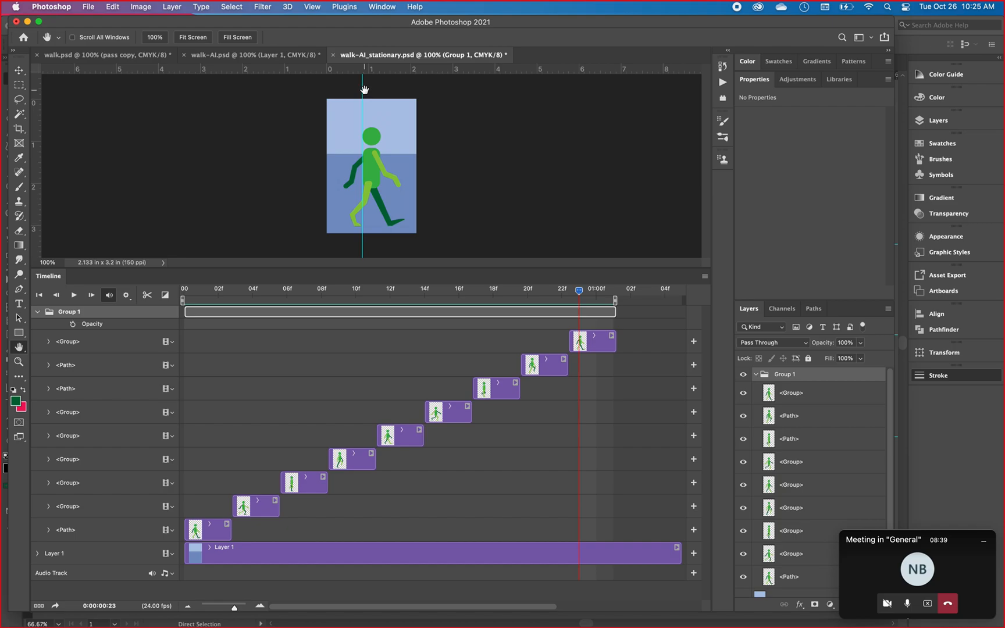
key("space")
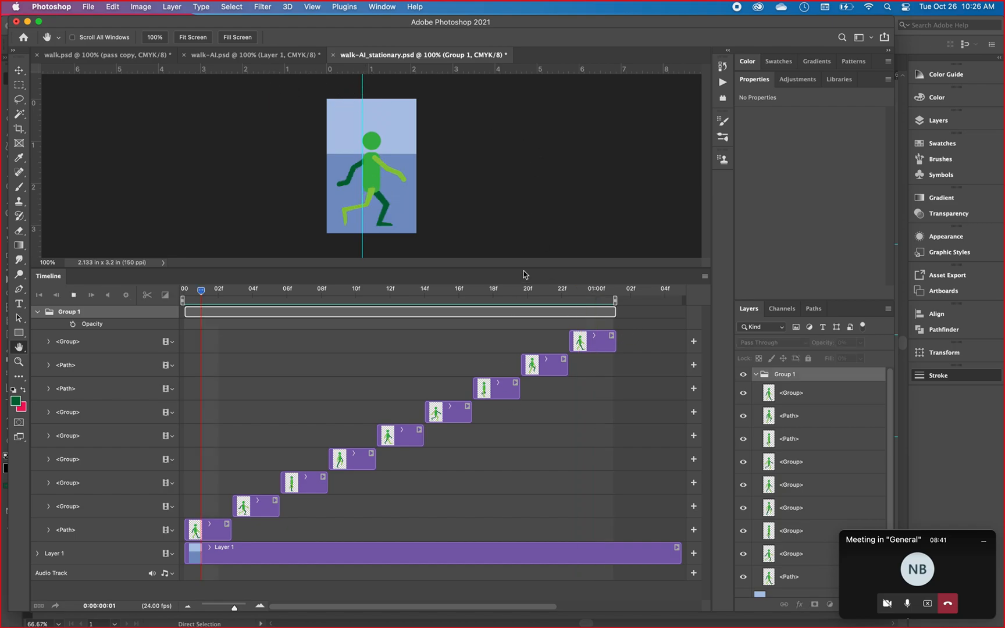